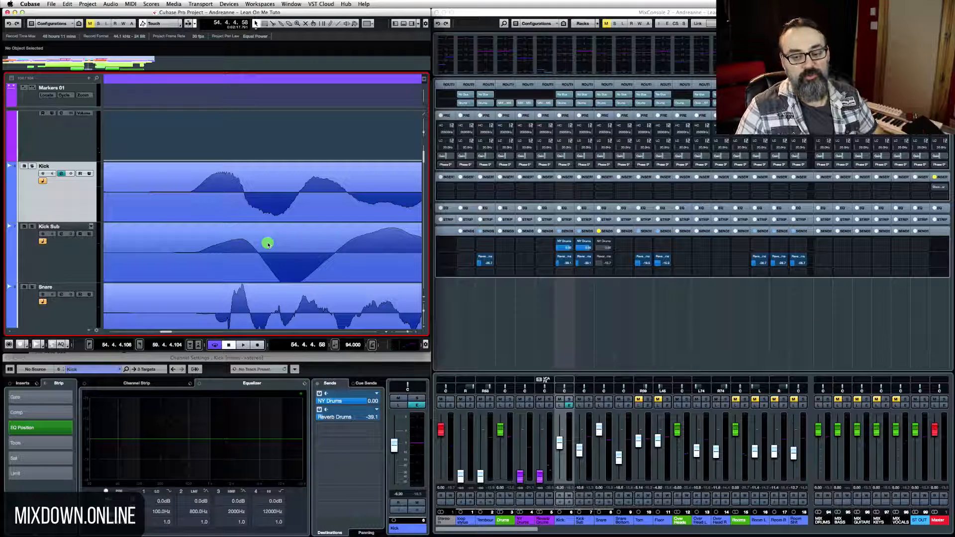
# - Compare the Kick and Kick Sub waveforms for the alignment of their attacks, peaks and troughs
pyautogui.click(242, 203)
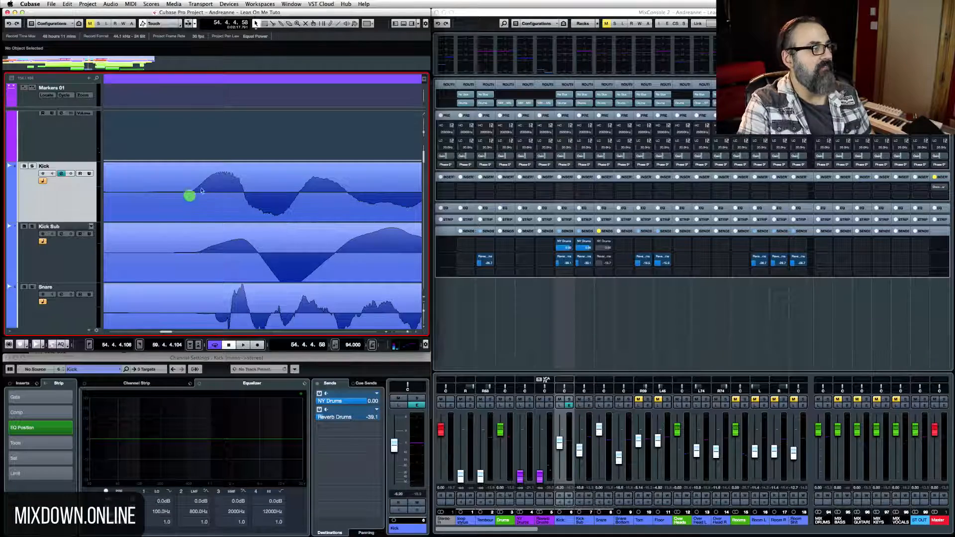
pyautogui.hscroll(1, 273, 213)
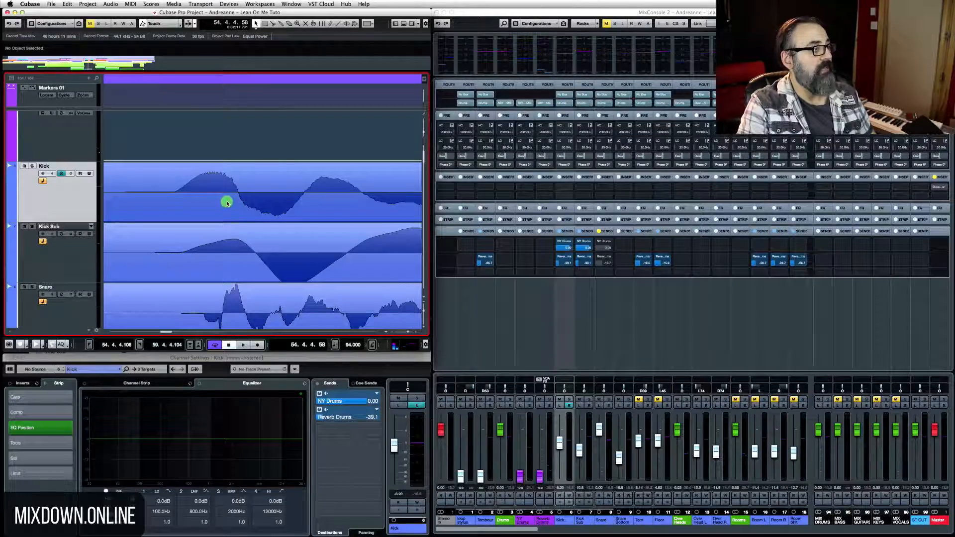
pyautogui.click(49, 198)
pyautogui.click(215, 201)
pyautogui.click(78, 205)
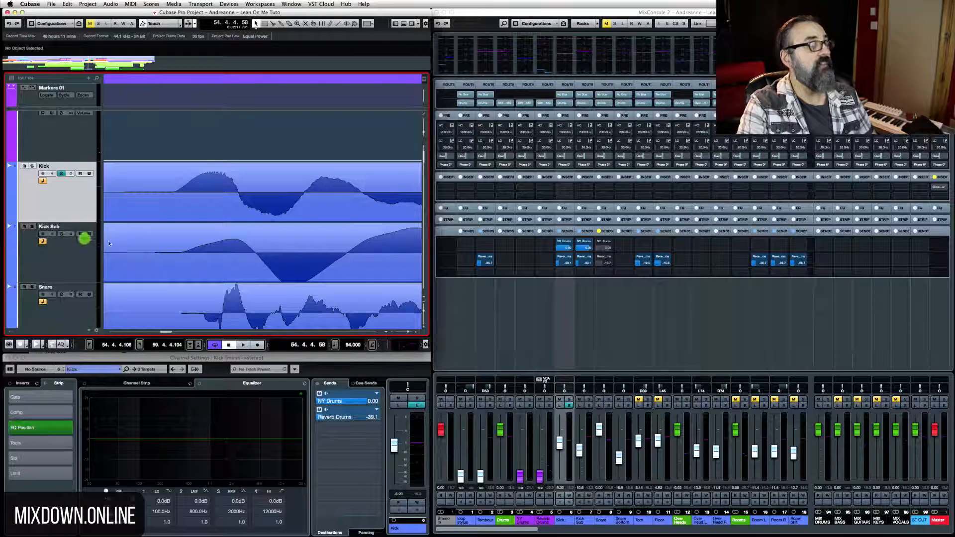
pyautogui.click(84, 236)
pyautogui.click(111, 206)
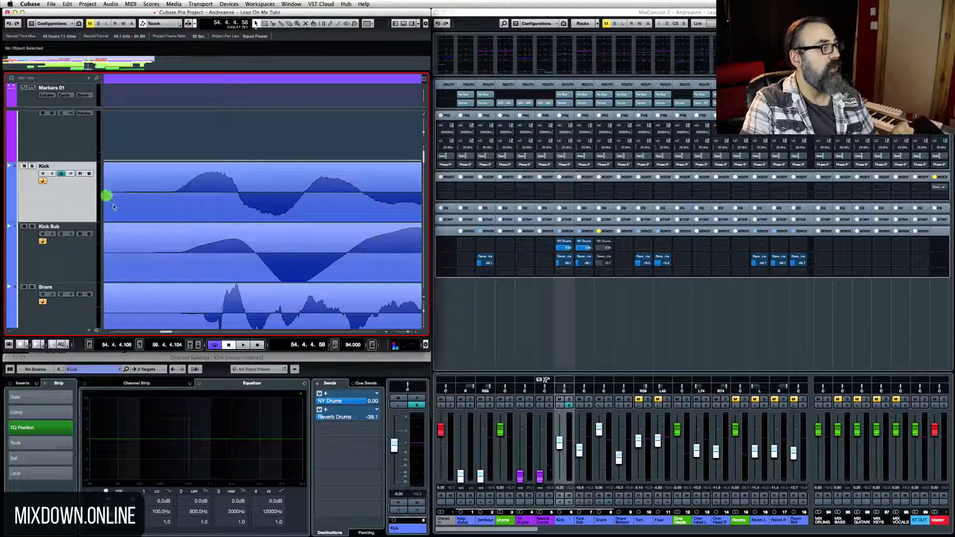
pyautogui.click(159, 244)
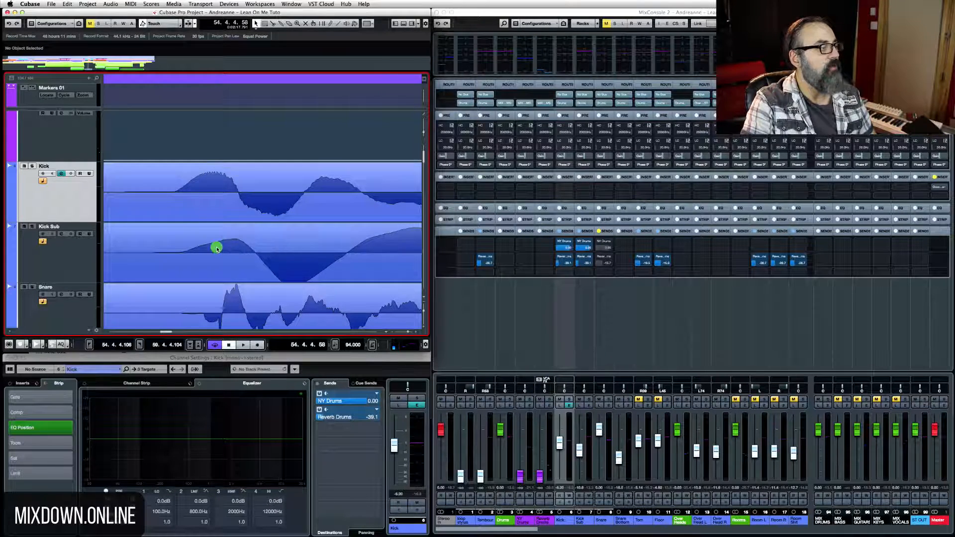
pyautogui.click(189, 194)
pyautogui.click(230, 275)
pyautogui.click(273, 217)
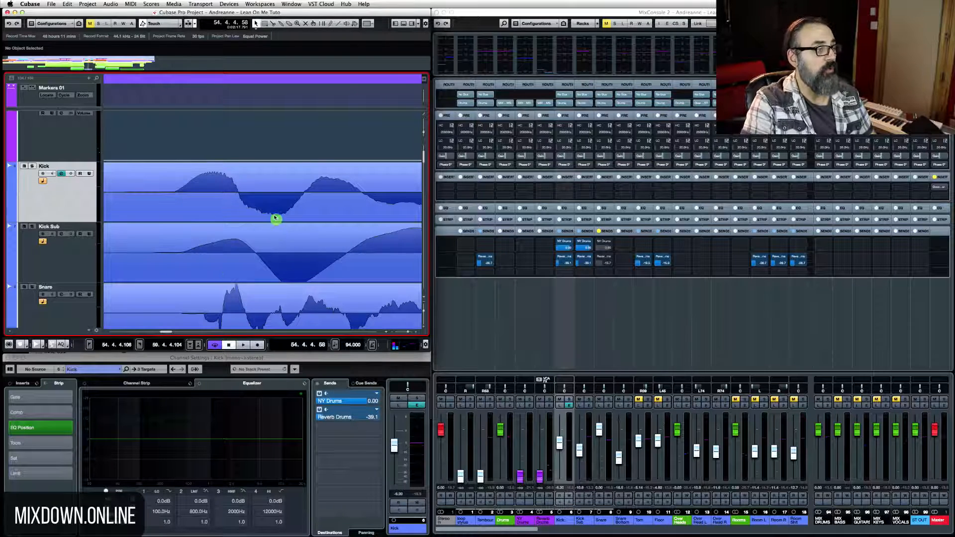
pyautogui.click(253, 250)
# - Solo the Kick and Kick Sub tracks and play them together to hear their combined low end
pyautogui.click(27, 239)
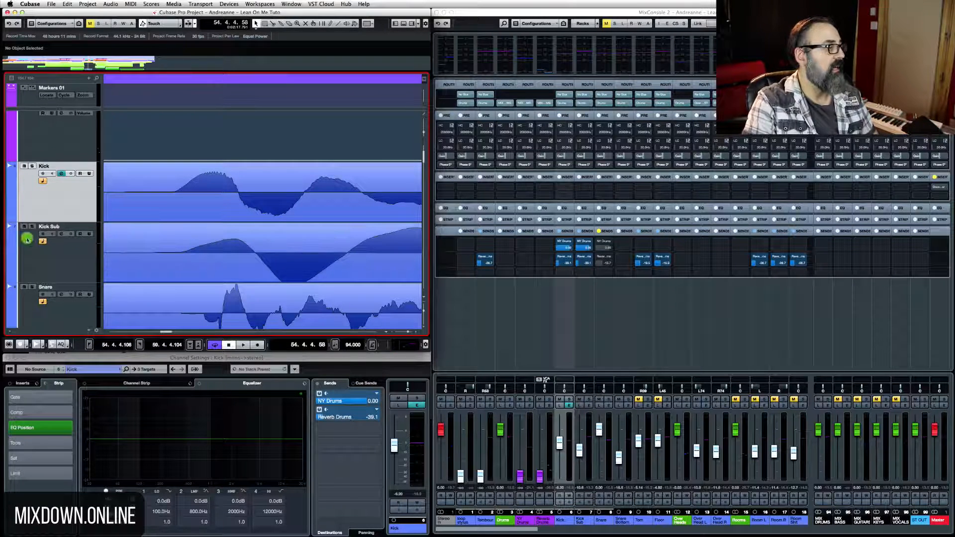
pyautogui.click(31, 228)
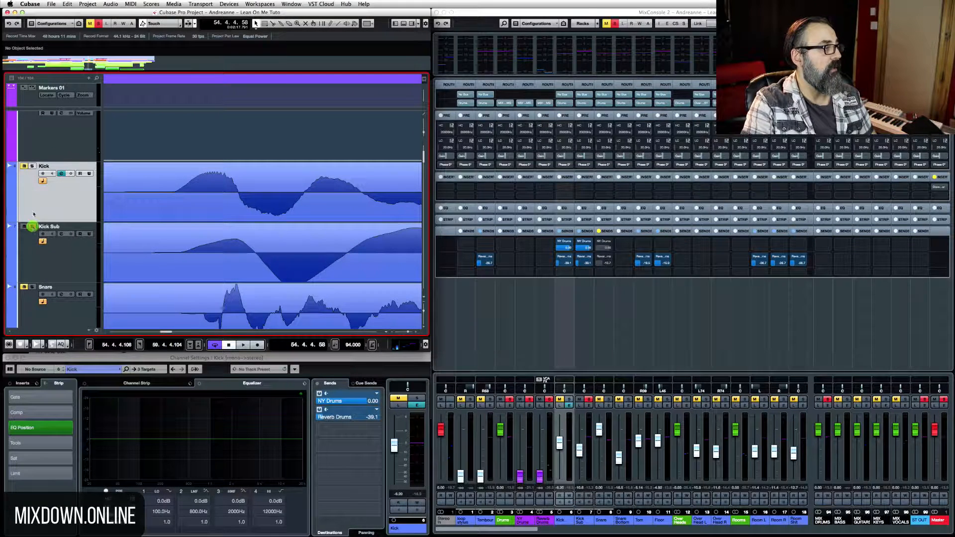
pyautogui.click(32, 167)
pyautogui.click(212, 222)
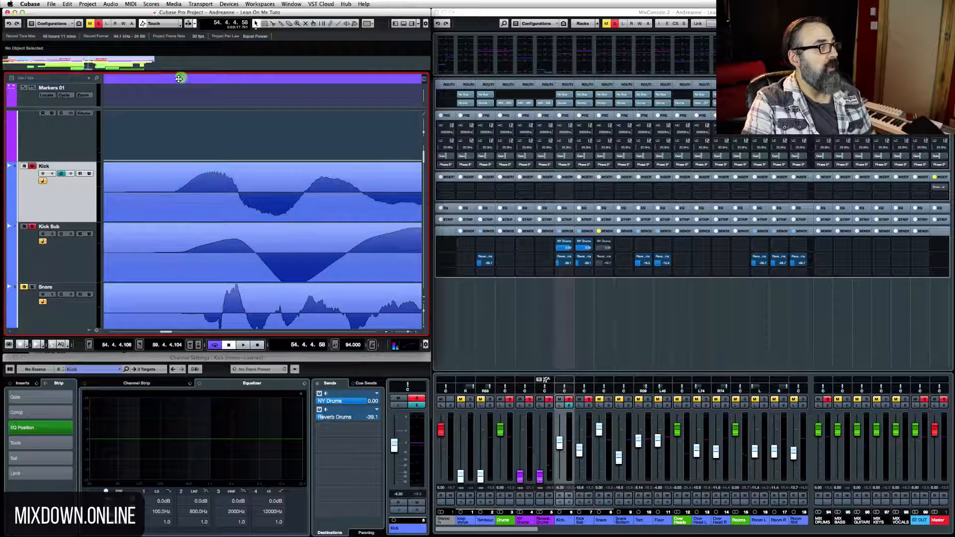
pyautogui.click(156, 79)
pyautogui.press('space')
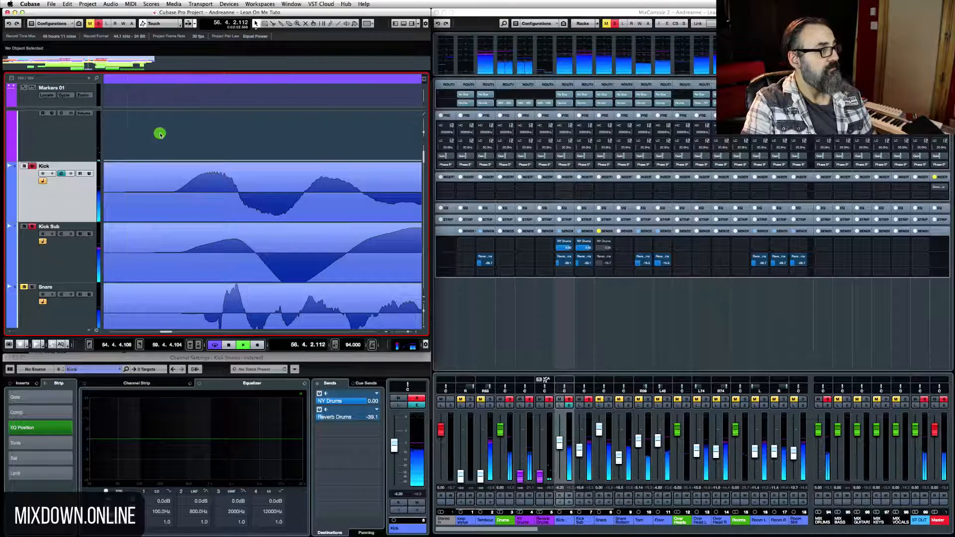
pyautogui.press('space')
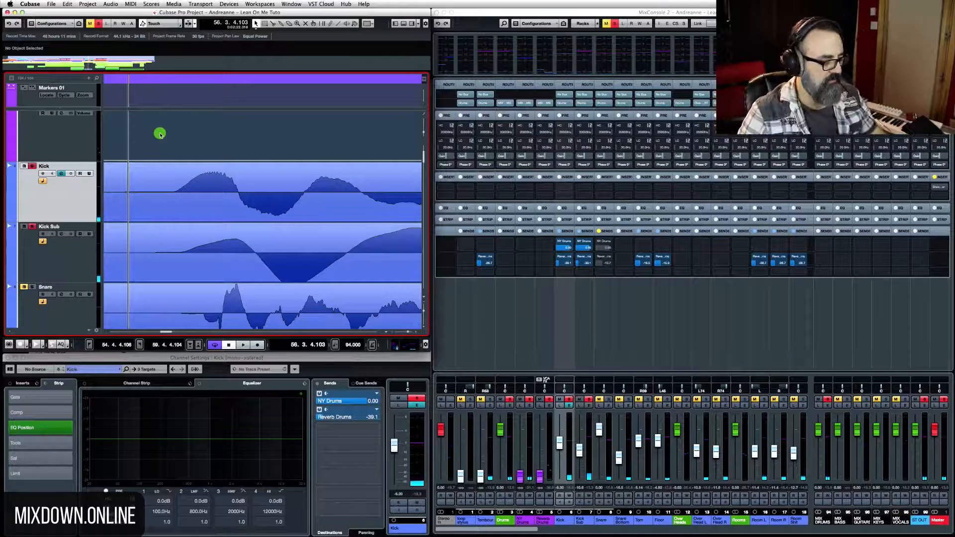
pyautogui.press('space')
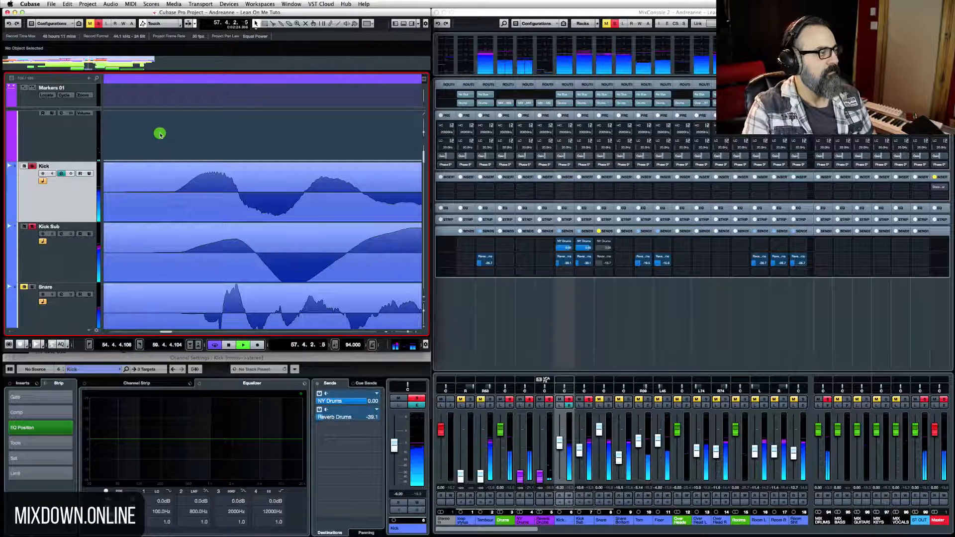
pyautogui.press('space')
# - Try shifting the Kick Sub event slightly earlier, audition it against the Kick, and restore its original position
pyautogui.click(172, 164)
pyautogui.click(318, 252)
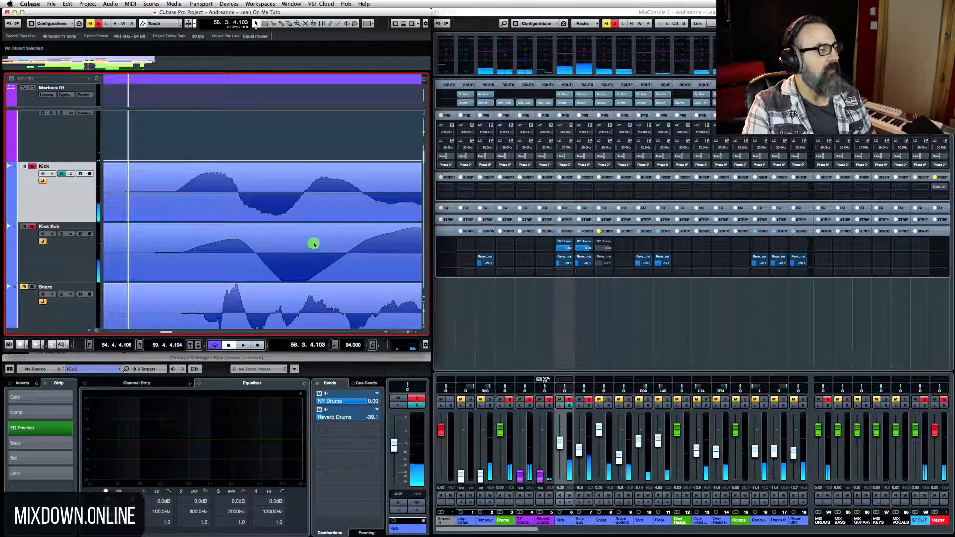
pyautogui.moveTo(311, 244); pyautogui.dragTo(303, 246)
pyautogui.click(202, 314)
pyautogui.click(194, 192)
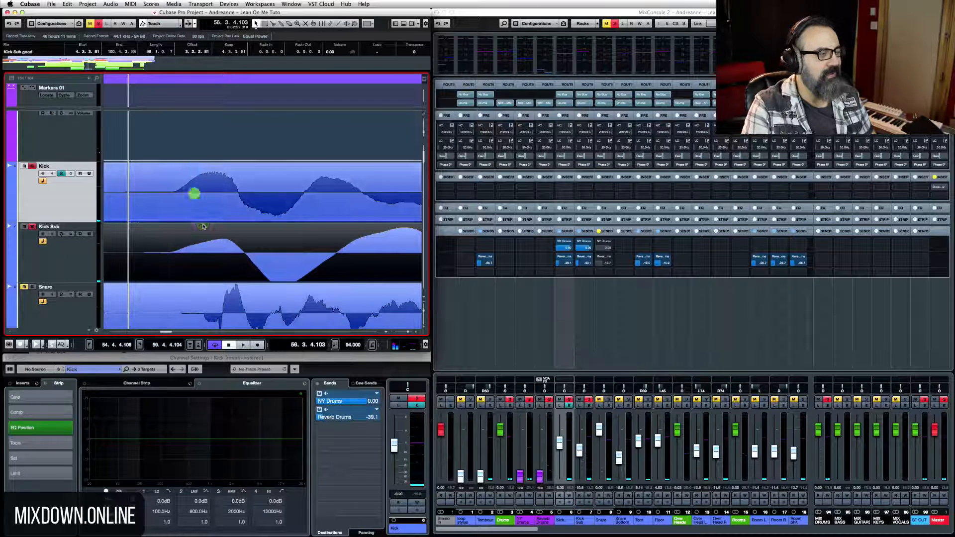
pyautogui.click(203, 225)
pyautogui.press('space')
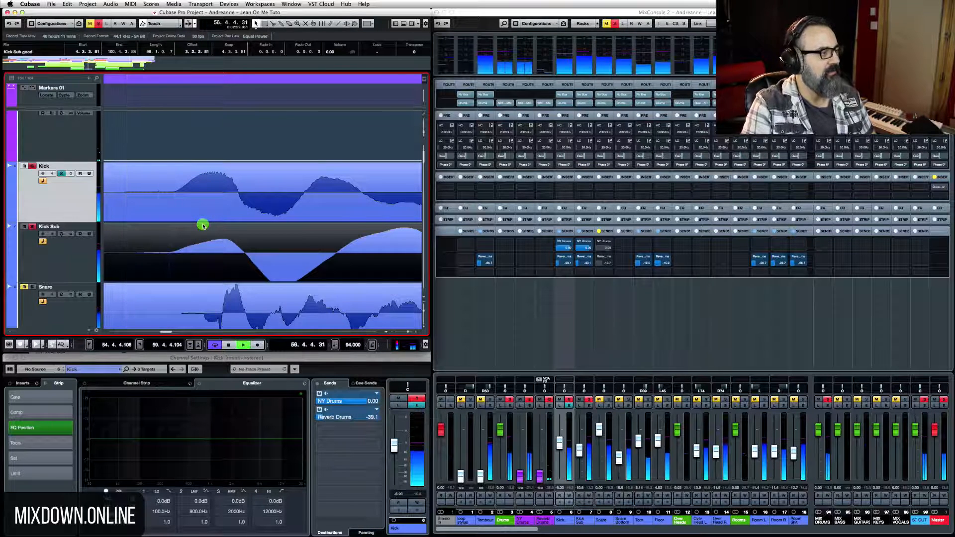
pyautogui.press('space')
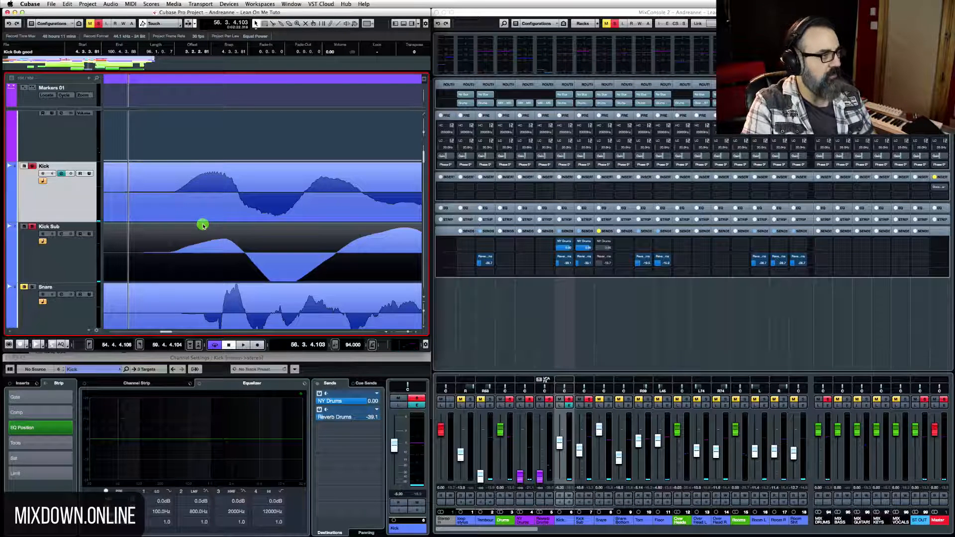
pyautogui.hotkey('ctrl', 'Right')
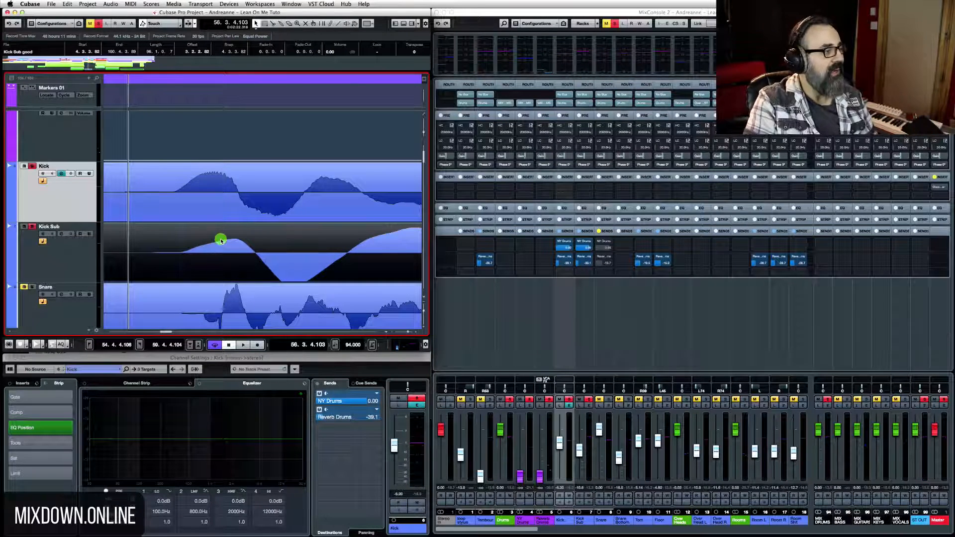
# - Try shifting the Kick Sub event later than the Kick and play both tracks together
pyautogui.moveTo(224, 241); pyautogui.dragTo(252, 234)
pyautogui.press('space')
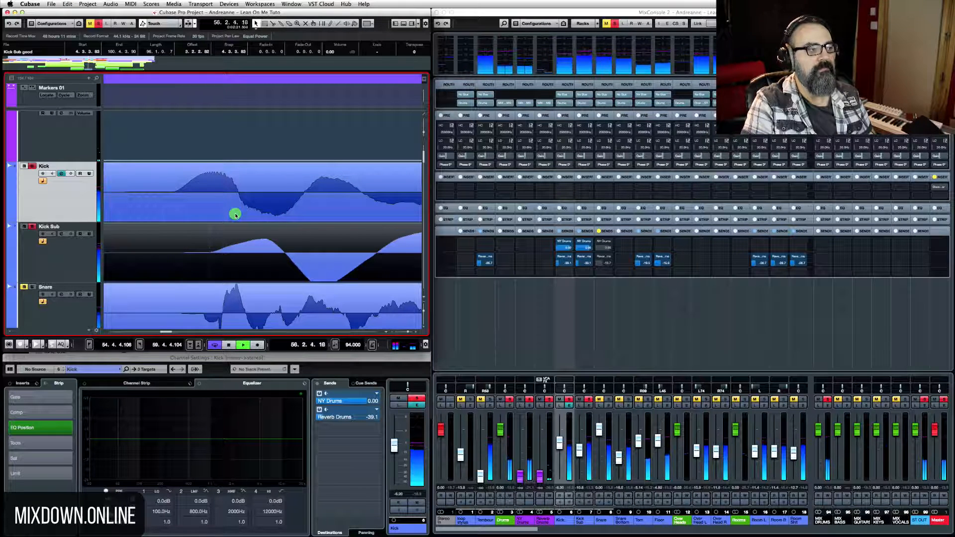
pyautogui.press('space')
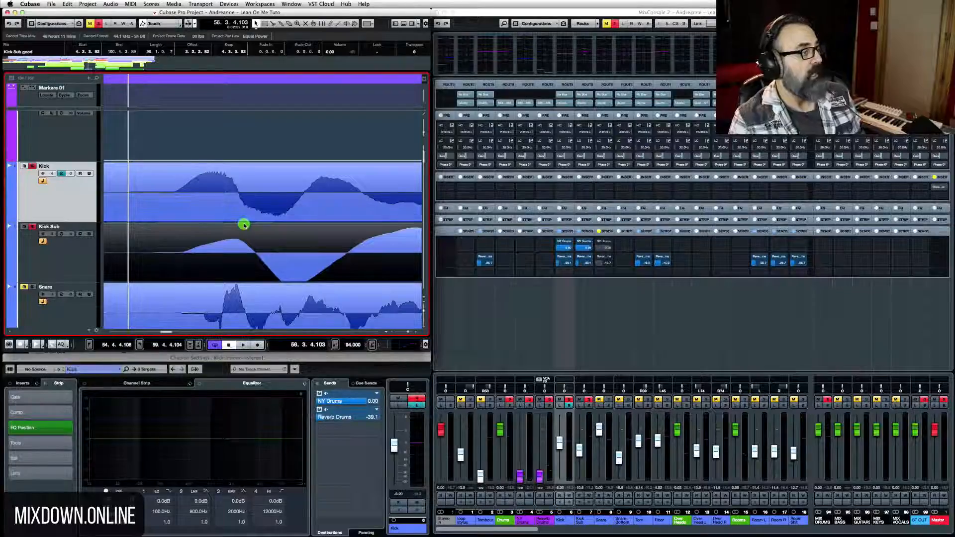
# - Take the Kick Sub track out of solo and duplicate the Kick track
pyautogui.click(32, 226)
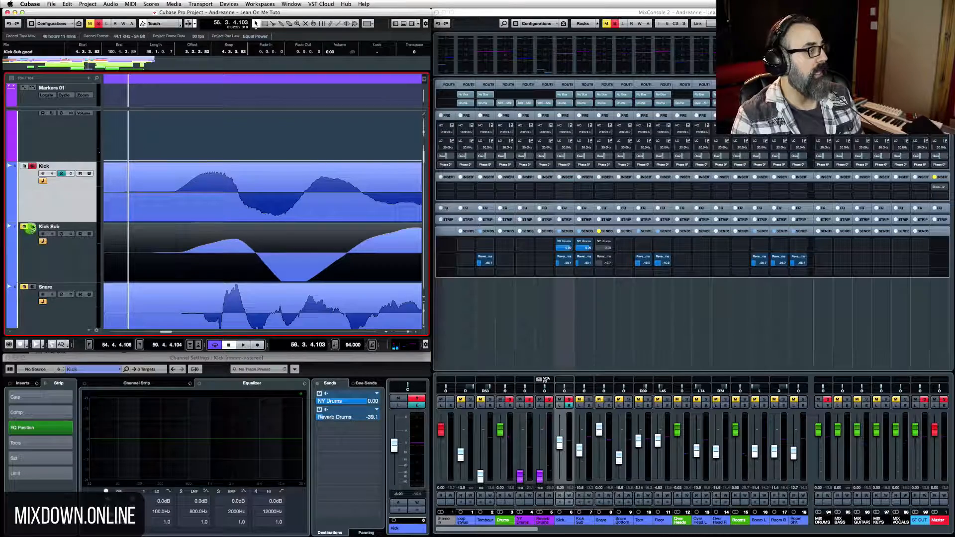
pyautogui.rightClick(66, 198)
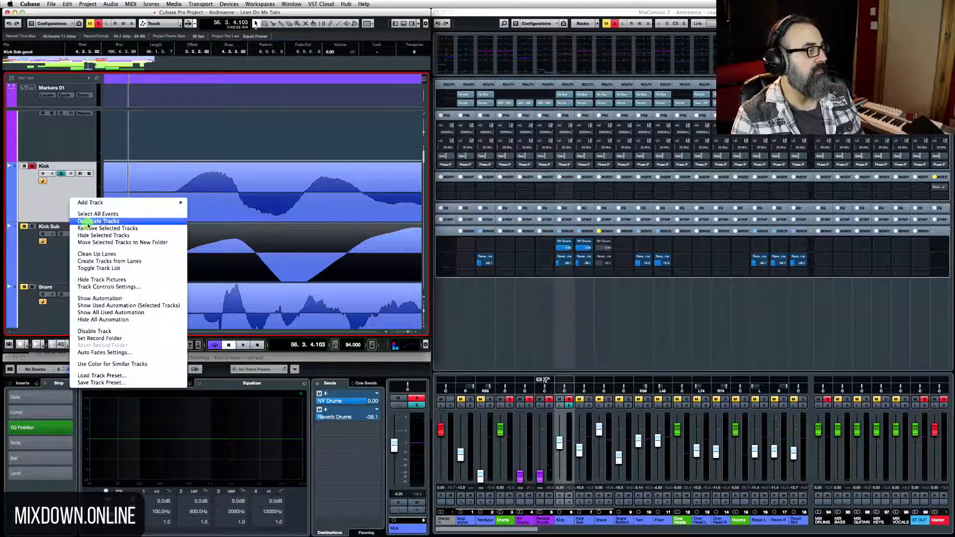
pyautogui.click(79, 217)
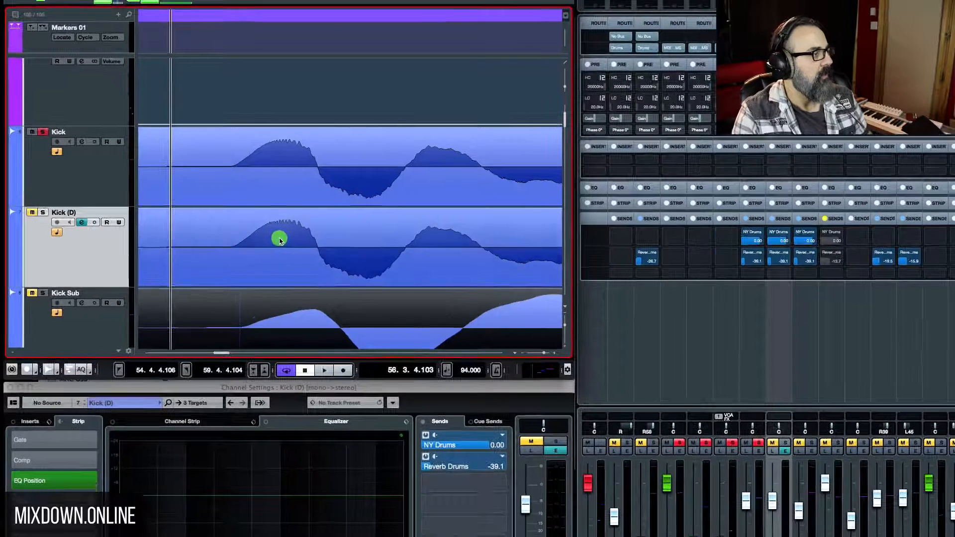
# - Apply the Phase Reverse process to the audio event on the duplicated Kick track
pyautogui.click(208, 245)
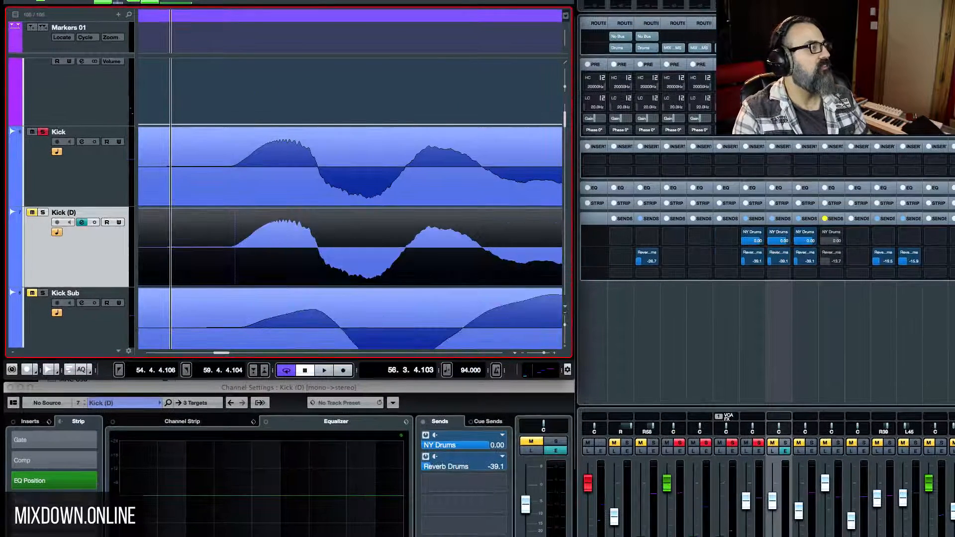
pyautogui.click(150, 0)
pyautogui.moveTo(238, 0)
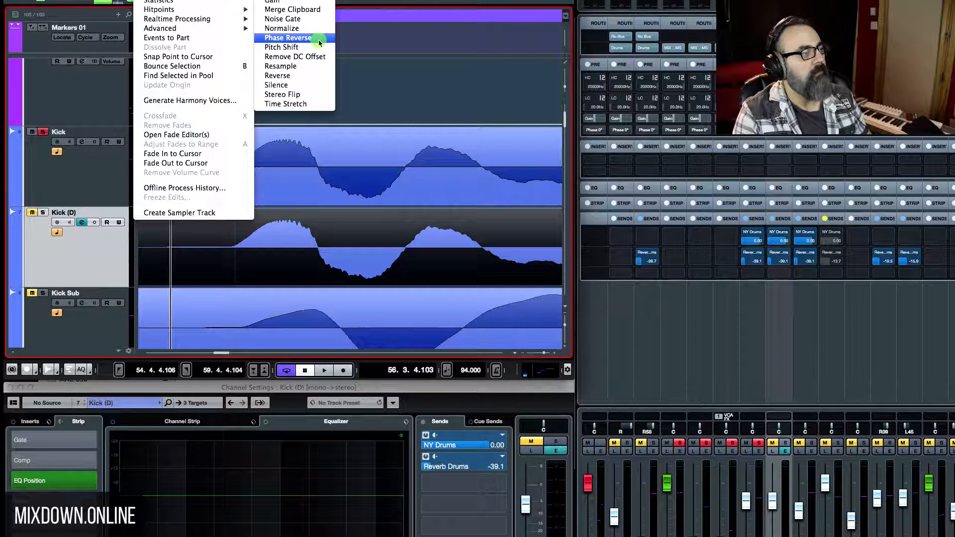
pyautogui.click(318, 42)
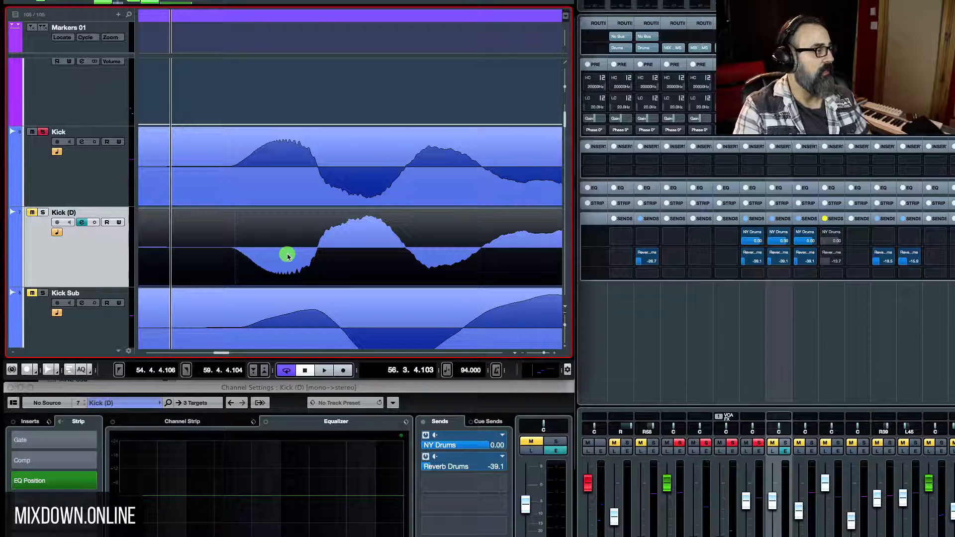
# - Solo the phase-reversed Kick copy with the original, play them, and toggle the copy's solo off to compare
pyautogui.click(44, 214)
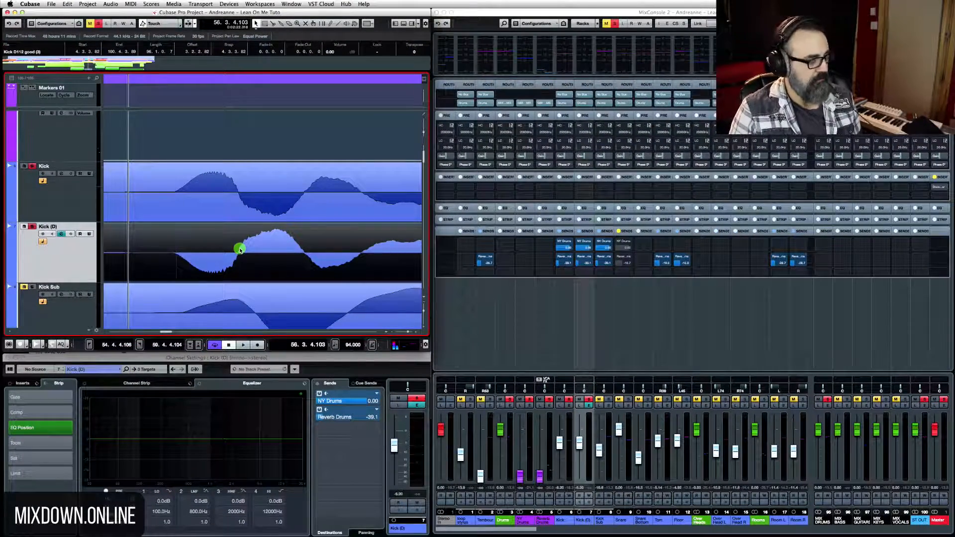
pyautogui.press('space')
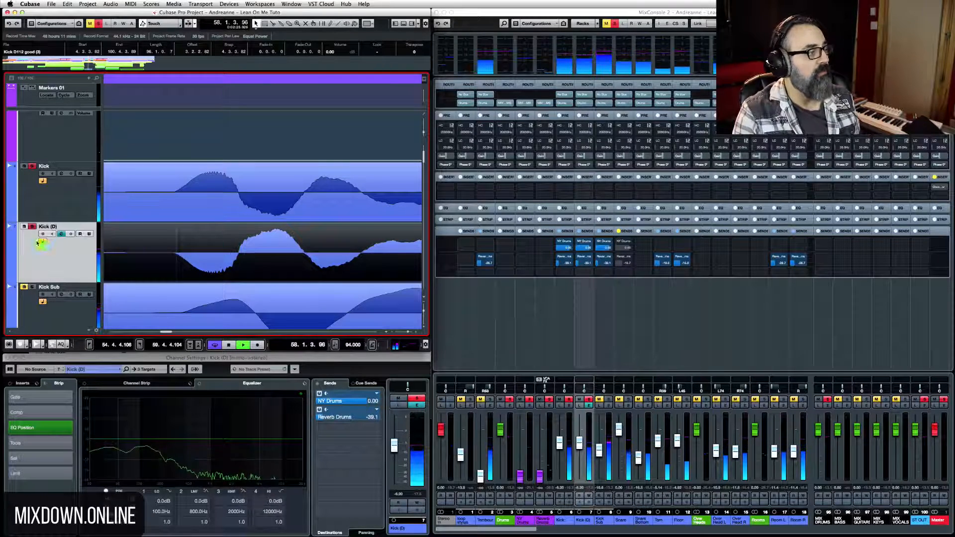
pyautogui.click(24, 226)
pyautogui.click(32, 227)
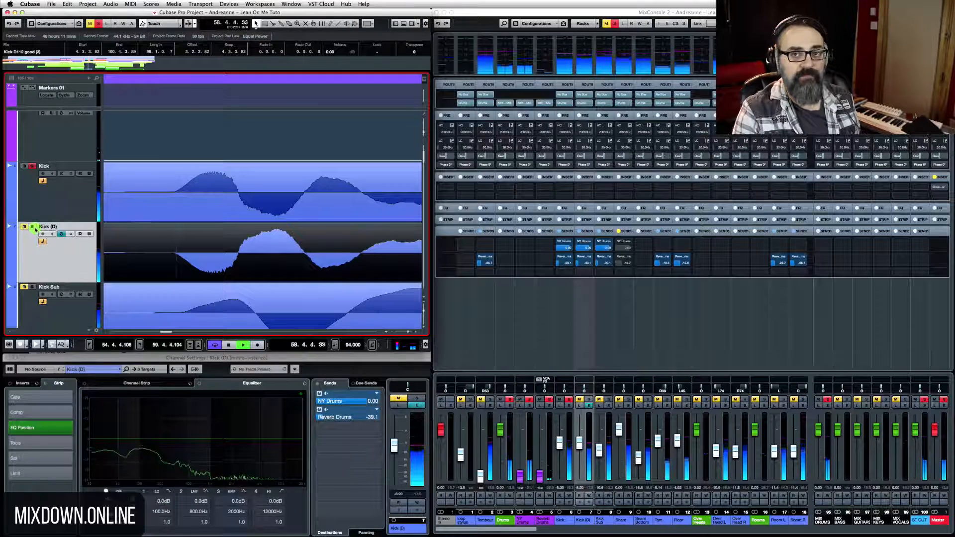
pyautogui.click(35, 230)
pyautogui.press('space')
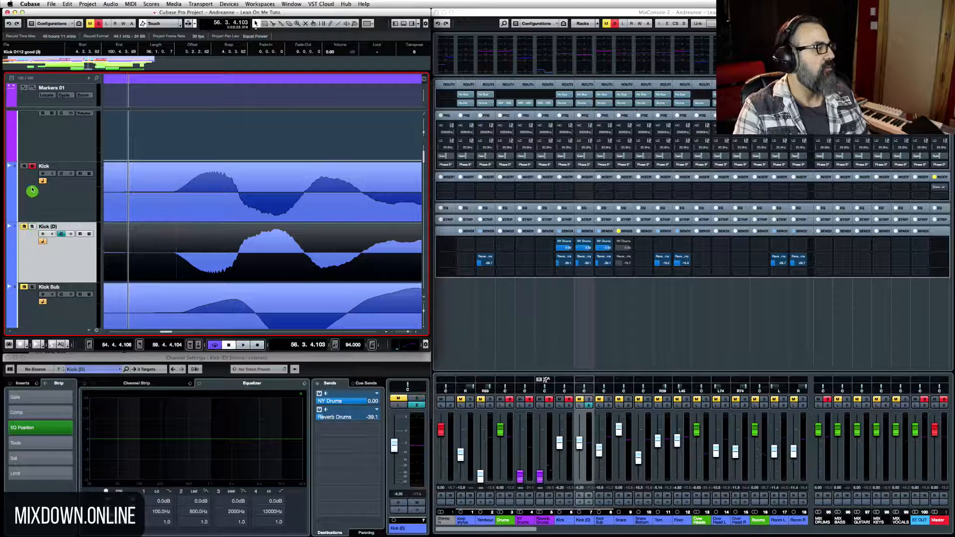
# - Clear the Kick track's solo and remove the duplicated Kick track
pyautogui.click(32, 166)
pyautogui.rightClick(50, 264)
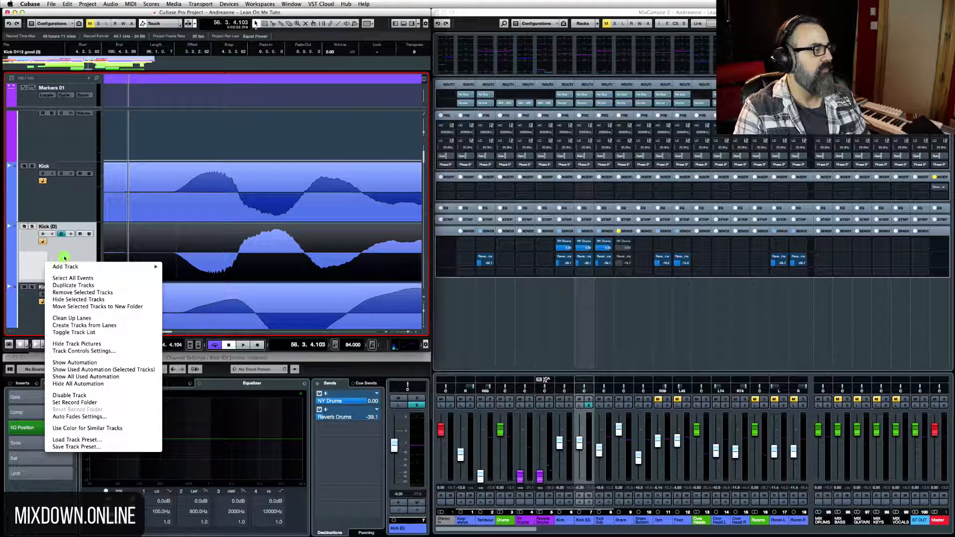
pyautogui.click(93, 293)
# - Show several kick hits in the timeline and play the full drum mix
pyautogui.press('g')
pyautogui.press('g')
pyautogui.press('g')
pyautogui.press('space')
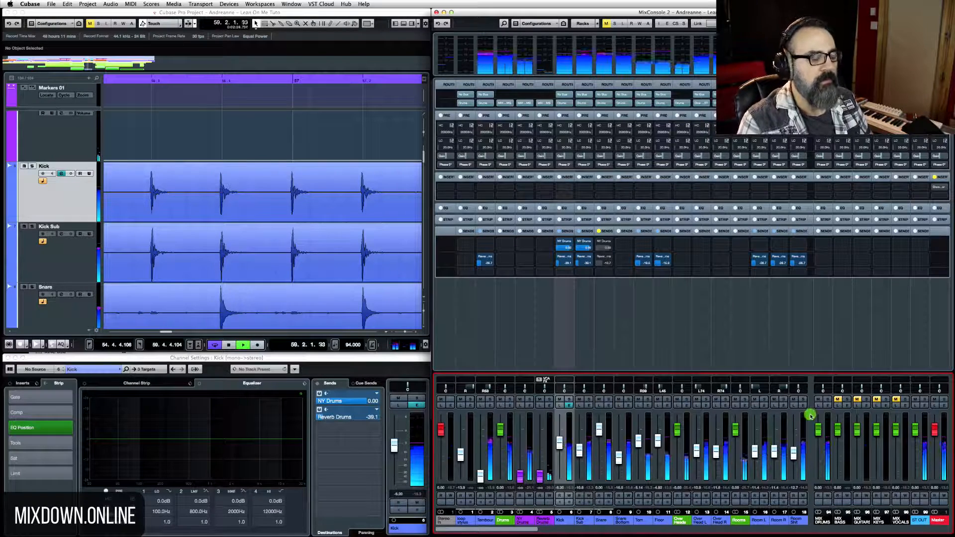
pyautogui.press('space')
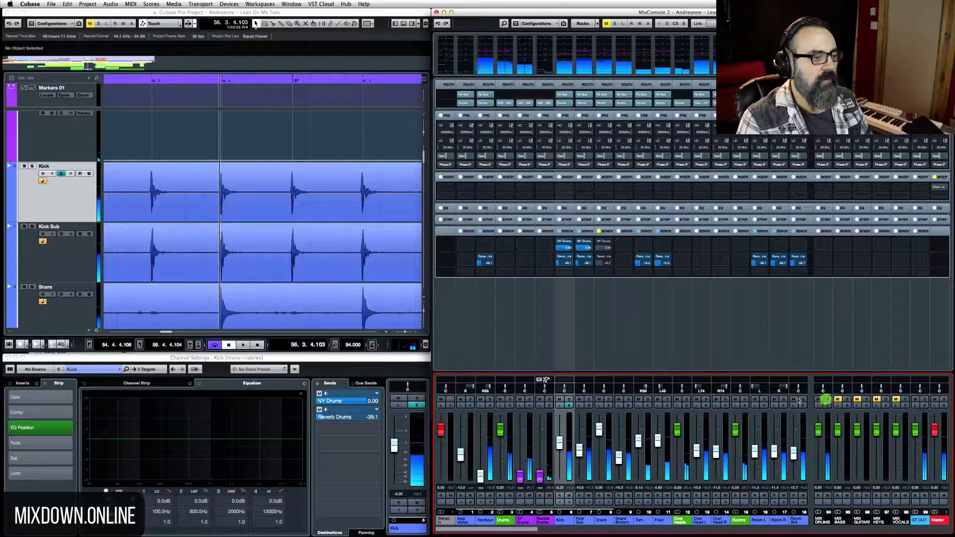
# - Solo the Kick and Kick Sub channels in the mixer and play them together
pyautogui.click(569, 400)
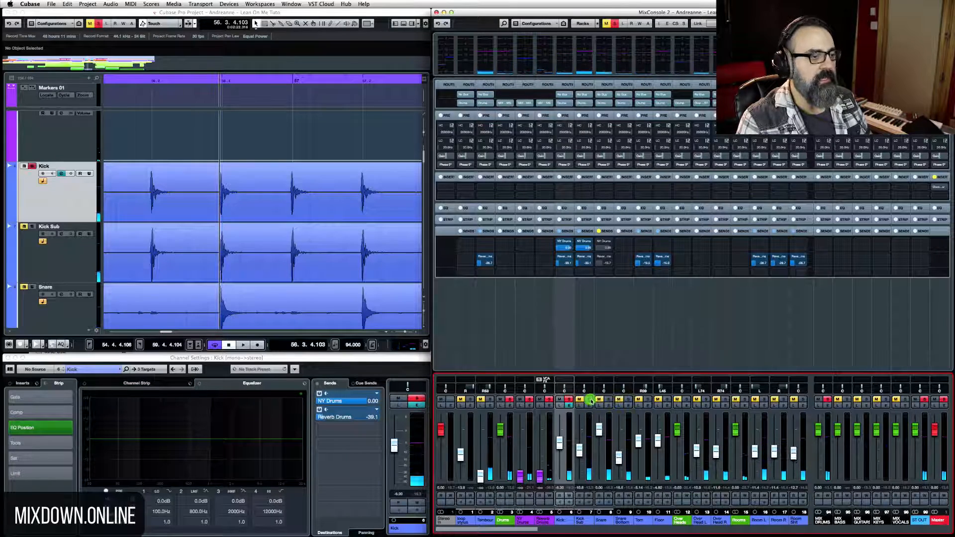
pyautogui.click(588, 400)
pyautogui.press('space')
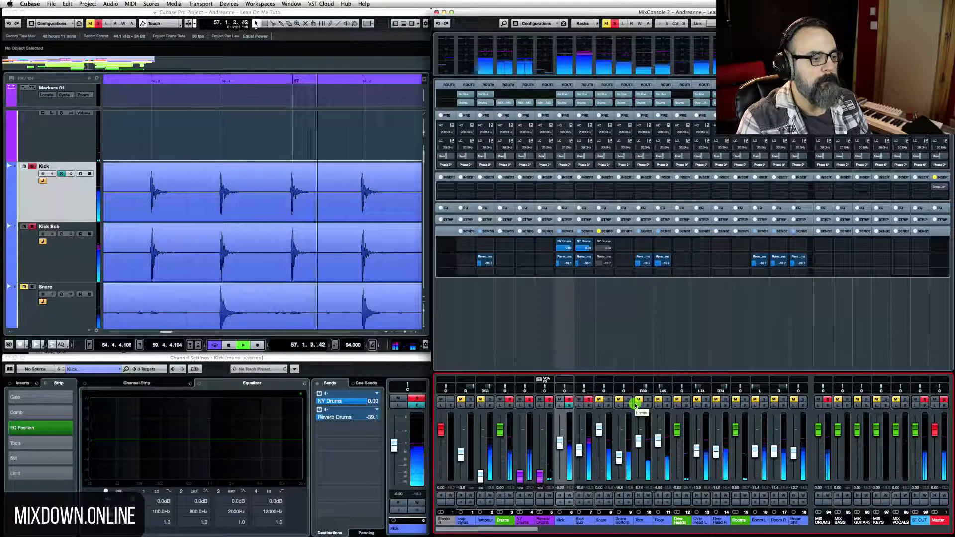
pyautogui.click(628, 400)
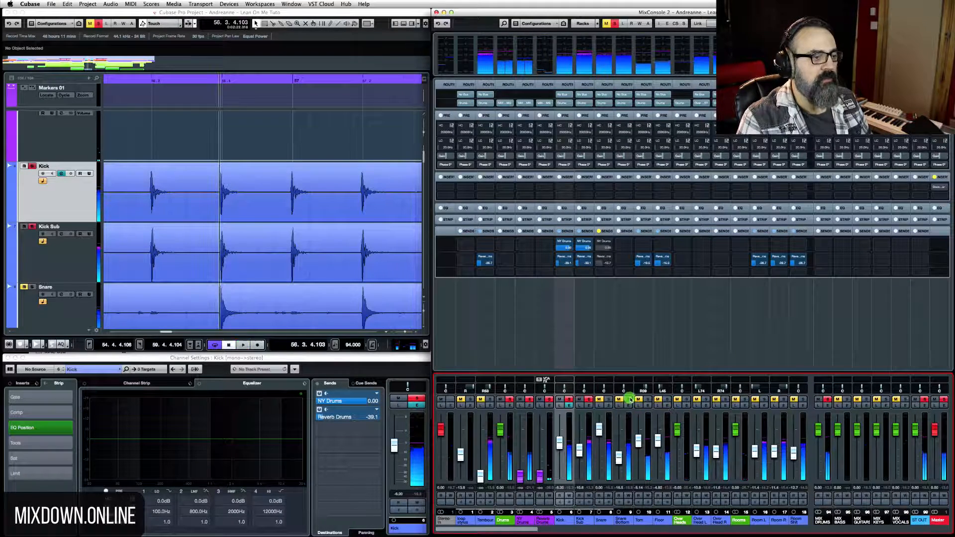
# - Add the Snare and Snare Bottom channels to the soloed kicks and audition them together
pyautogui.click(608, 400)
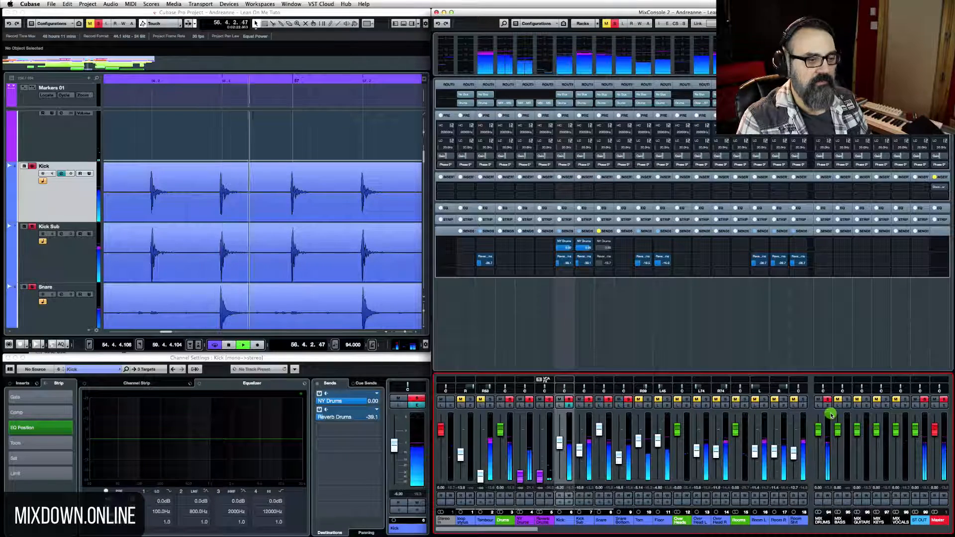
pyautogui.click(249, 211)
pyautogui.press('space')
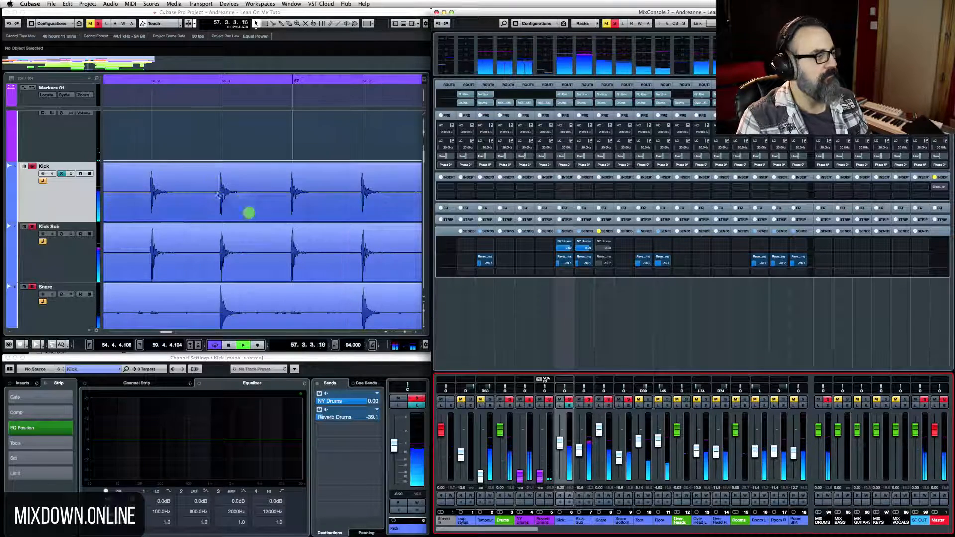
# - Solo the Over Heads group along with the kick and snare channels and play the mix
pyautogui.scroll(-3, 230, 226)
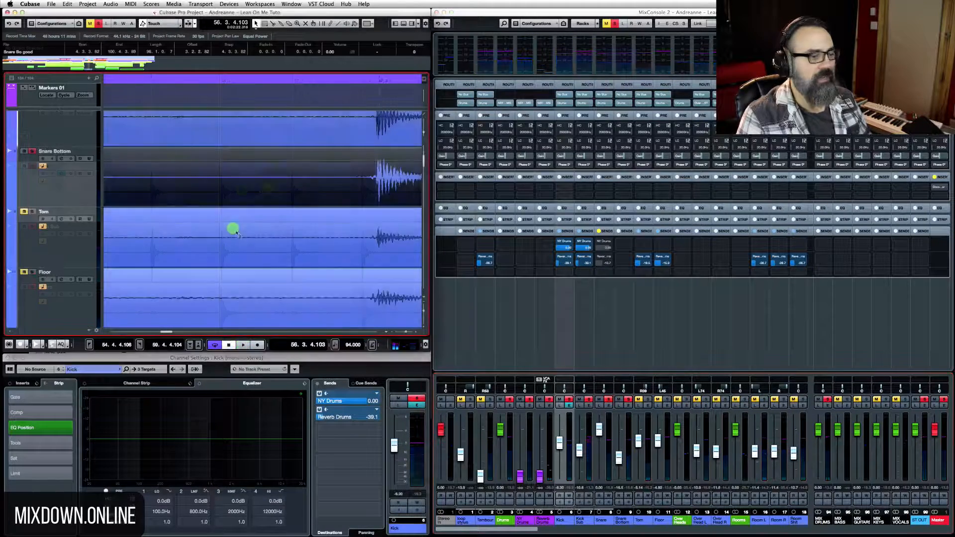
pyautogui.click(688, 401)
pyautogui.press('space')
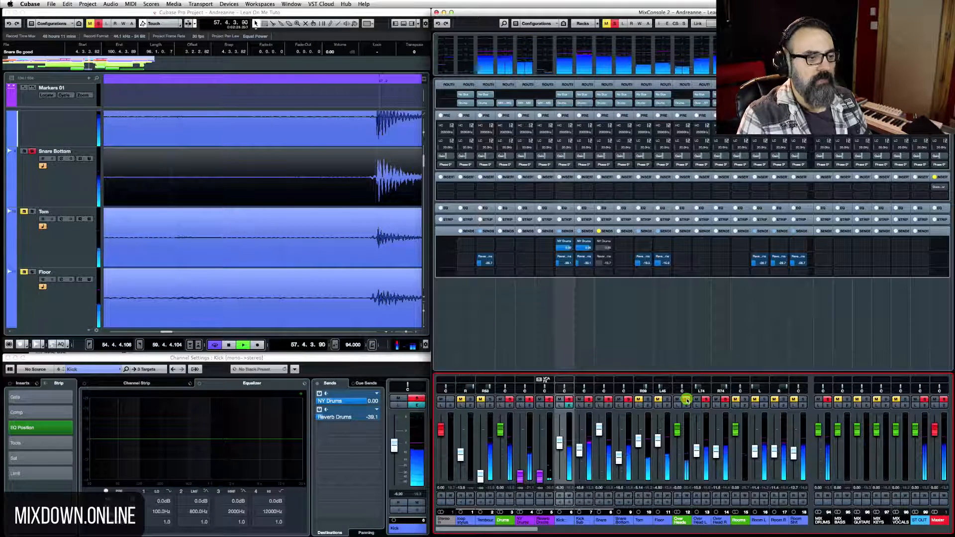
pyautogui.press('space')
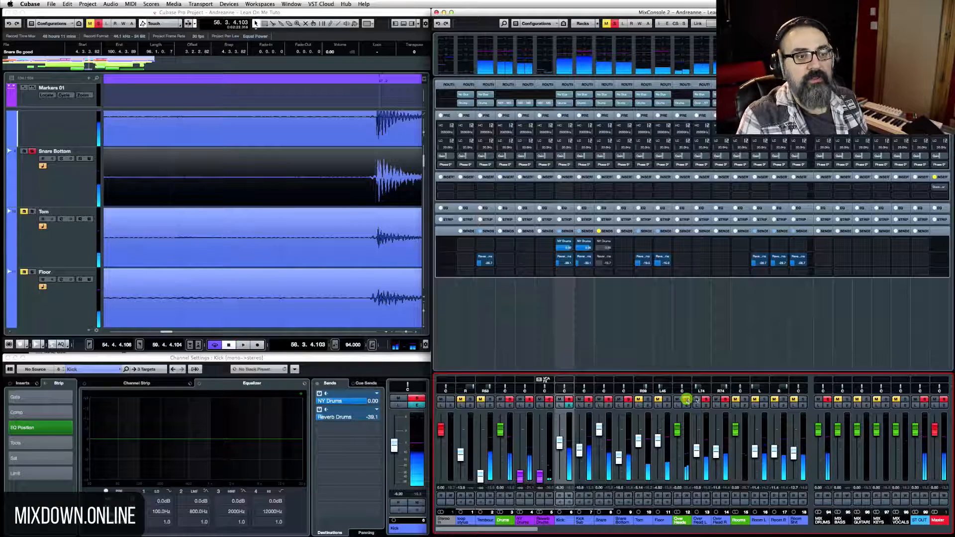
# - Activate the stereo insert effect on the Master channel, check its settings and close its window
pyautogui.click(936, 179)
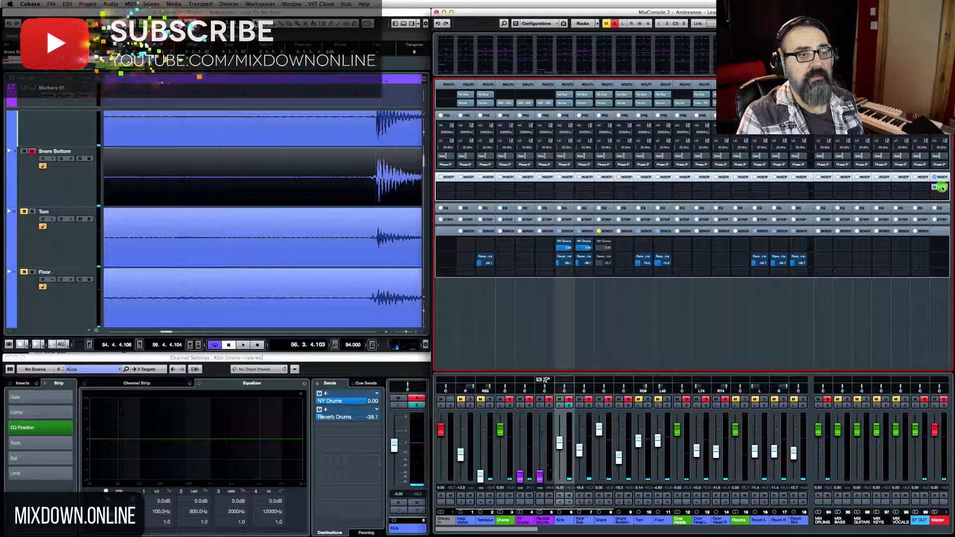
pyautogui.click(940, 187)
pyautogui.click(938, 187)
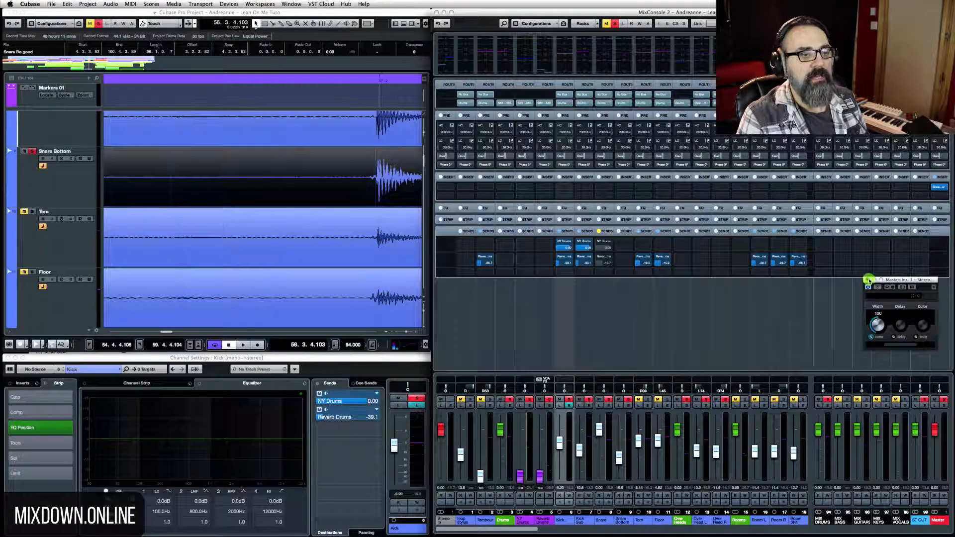
pyautogui.click(868, 280)
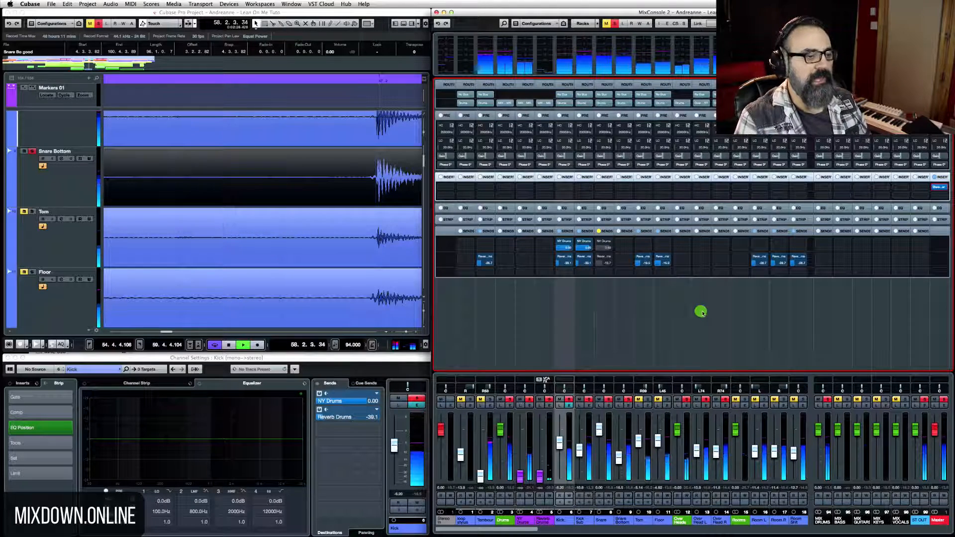
# - Toggle the Over Heads group's phase reversal during playback to compare both polarities, and leave it reversed
pyautogui.click(682, 166)
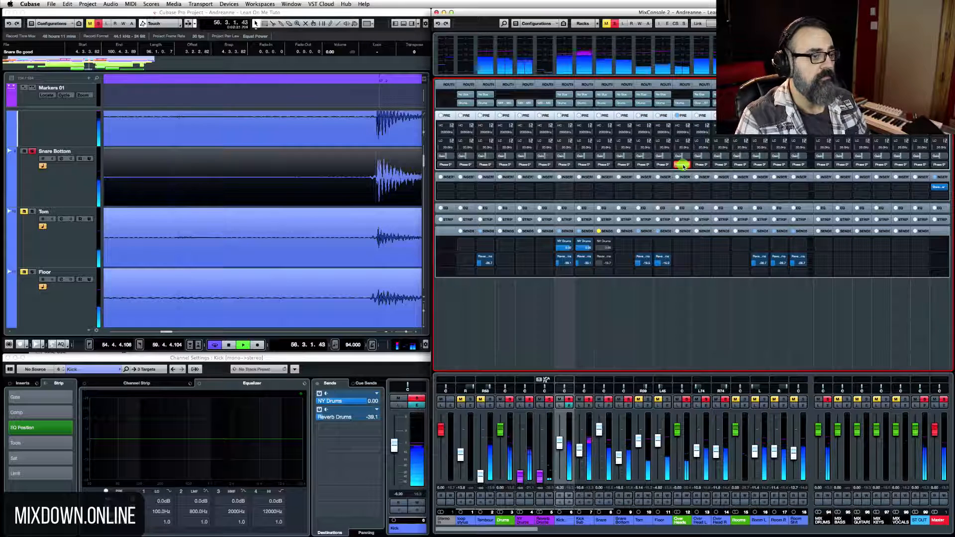
pyautogui.click(682, 165)
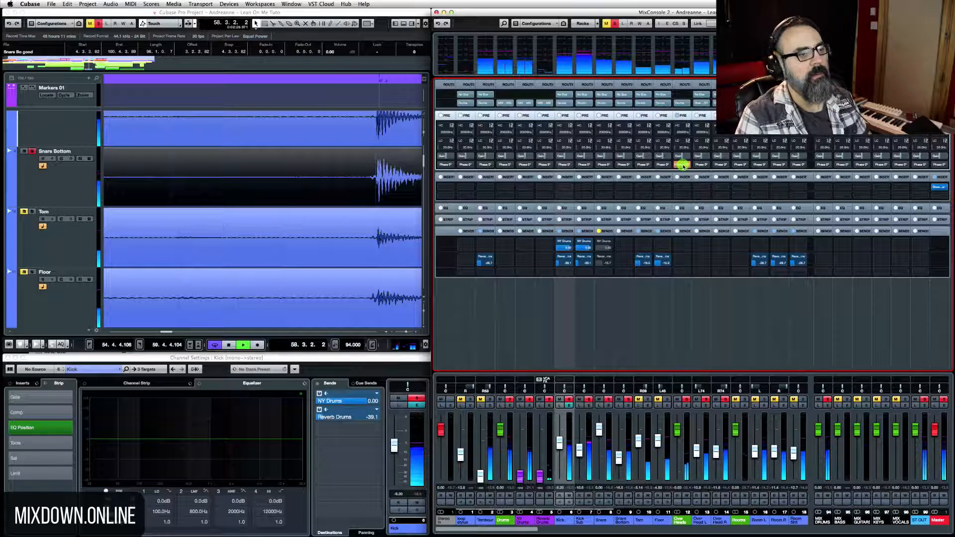
pyautogui.click(682, 165)
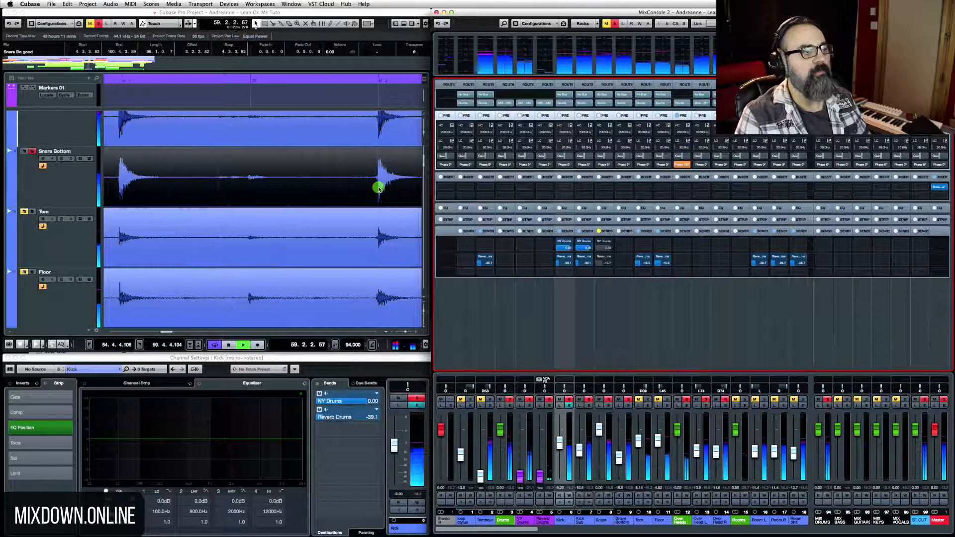
pyautogui.press('g')
pyautogui.press('space')
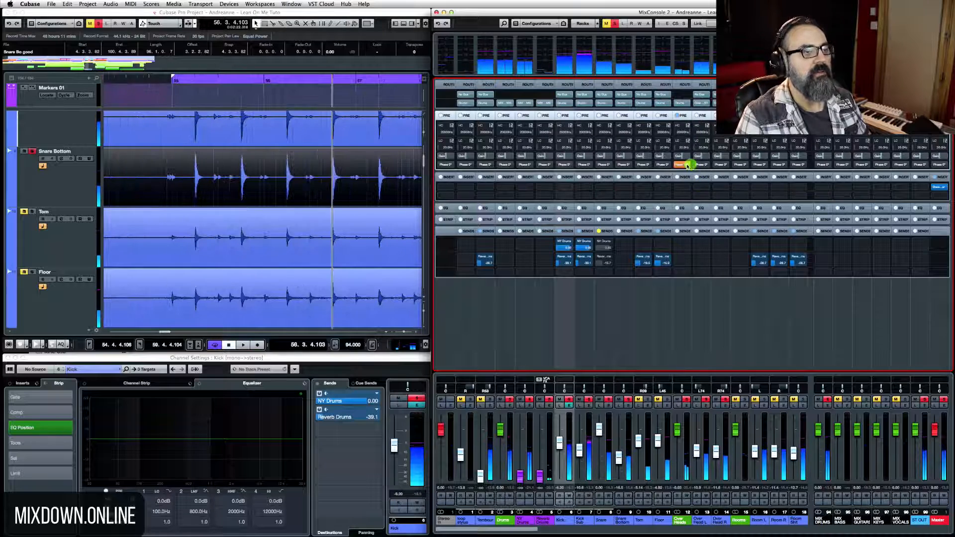
pyautogui.click(685, 165)
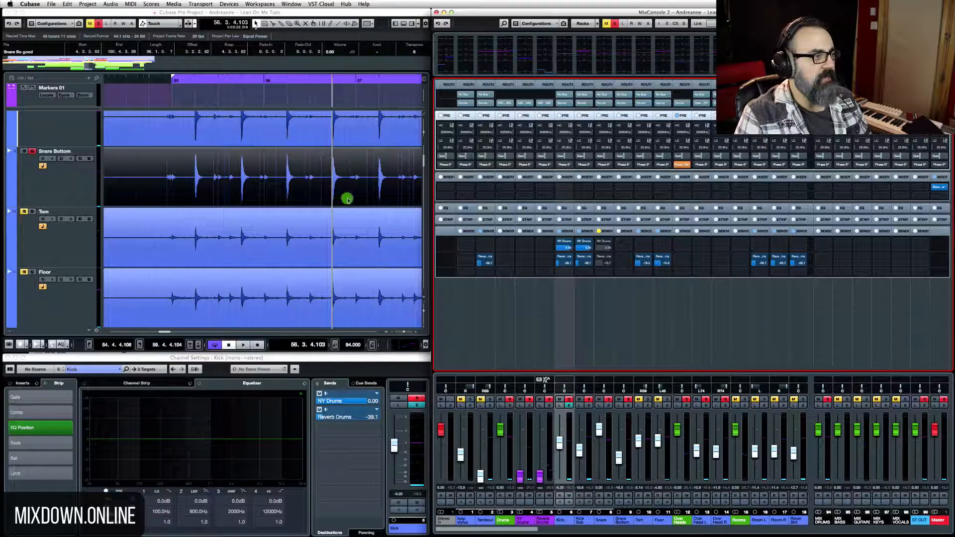
# - Examine the Over Head L and Over Head R waveforms closely around a drum hit, comparing their phase and timing
pyautogui.press('h')
pyautogui.scroll(-3, 323, 203)
pyautogui.scroll(-3, 324, 203)
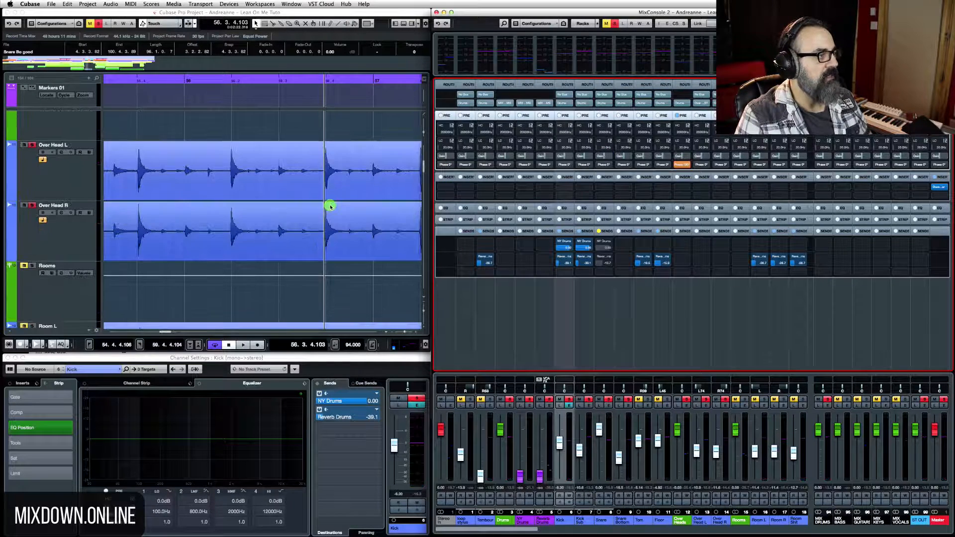
pyautogui.press('h')
pyautogui.press('h')
pyautogui.press('h')
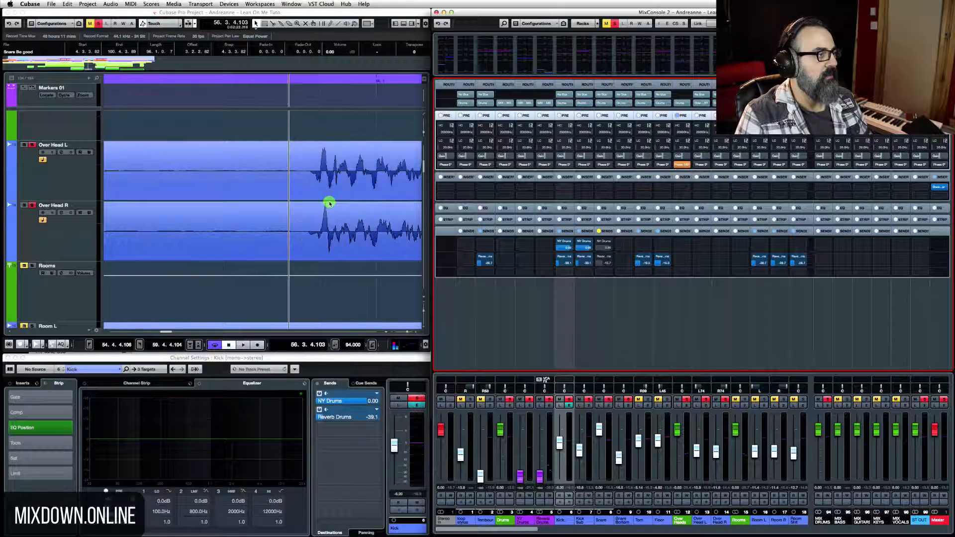
pyautogui.press('h')
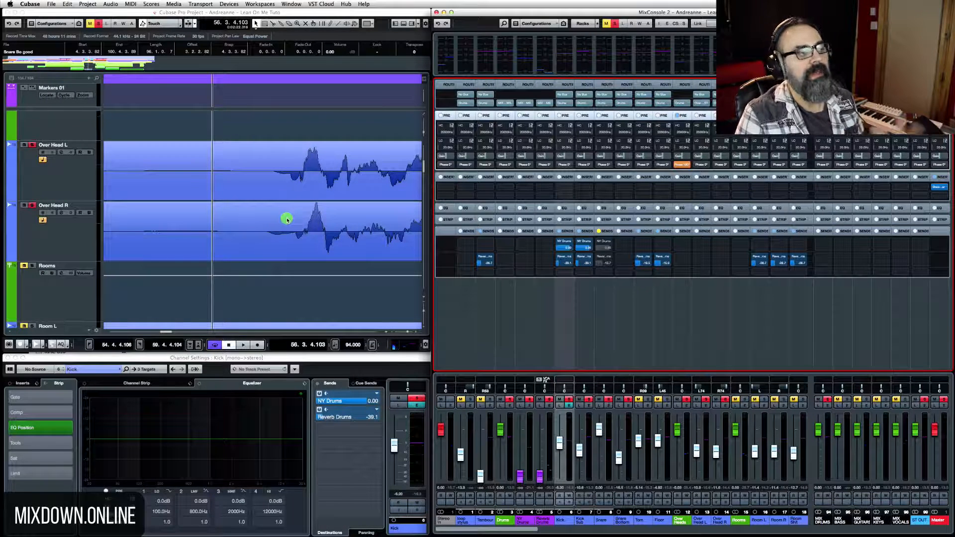
pyautogui.press('g')
pyautogui.press('g')
pyautogui.press('g')
pyautogui.press('g')
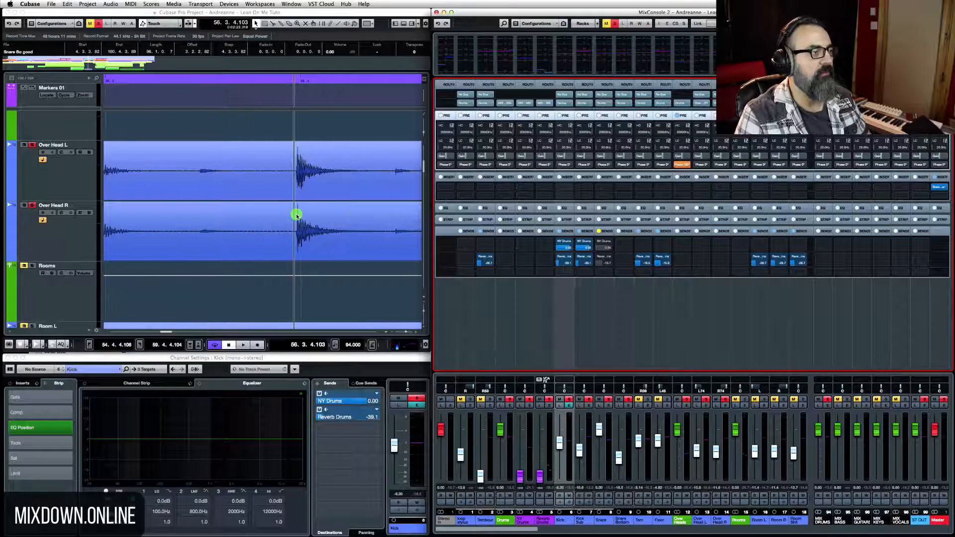
pyautogui.press('g')
pyautogui.press('g')
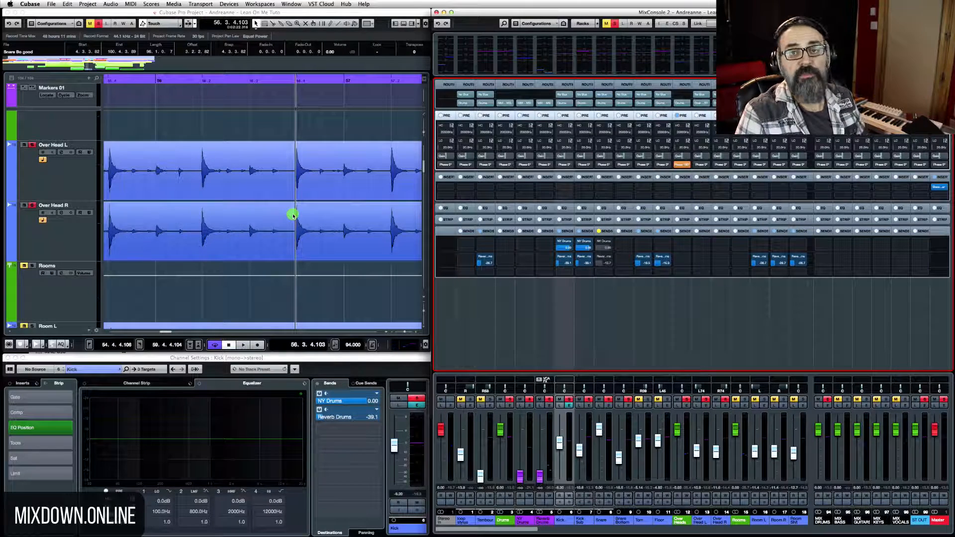
pyautogui.press('g')
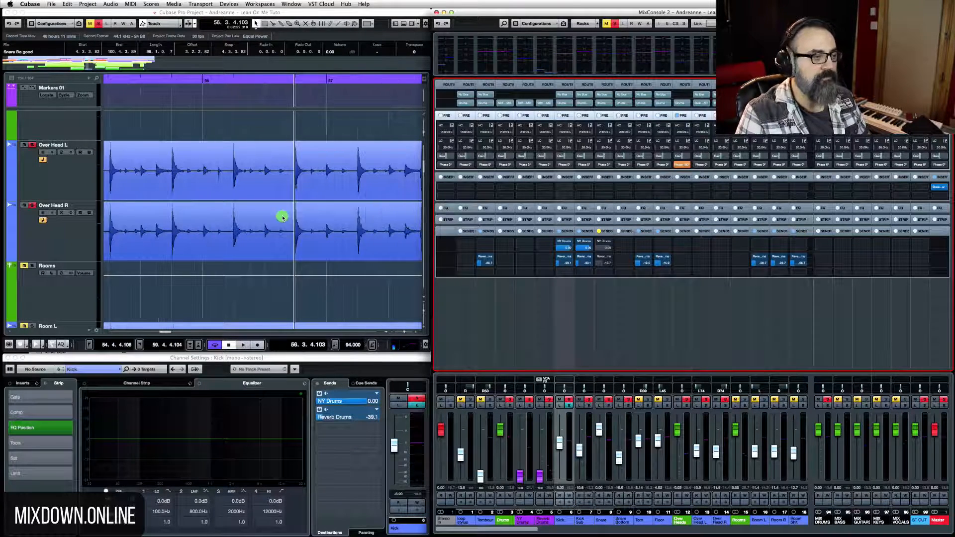
# - During playback, replace the Over Heads solo with the Rooms group and try reversing the Rooms group's phase
pyautogui.press('space')
pyautogui.click(744, 401)
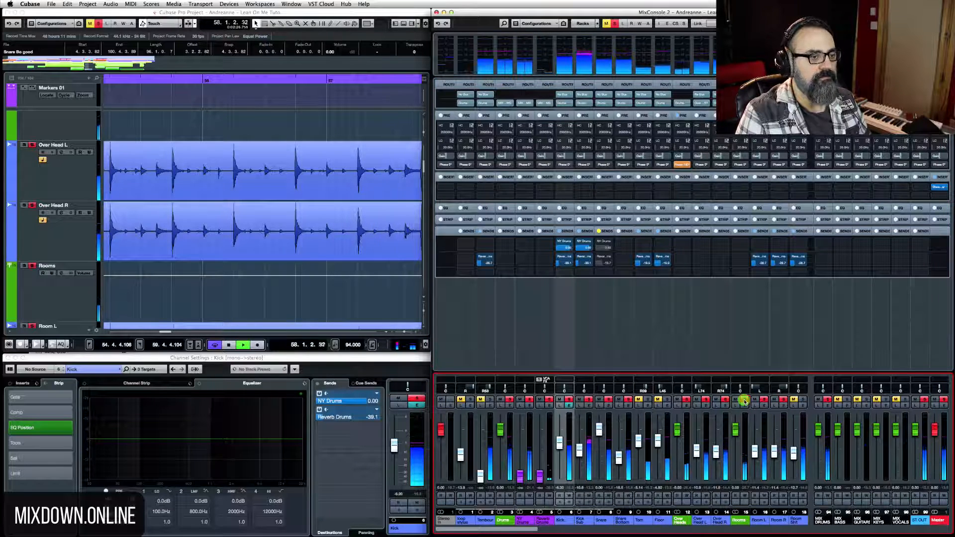
pyautogui.click(686, 400)
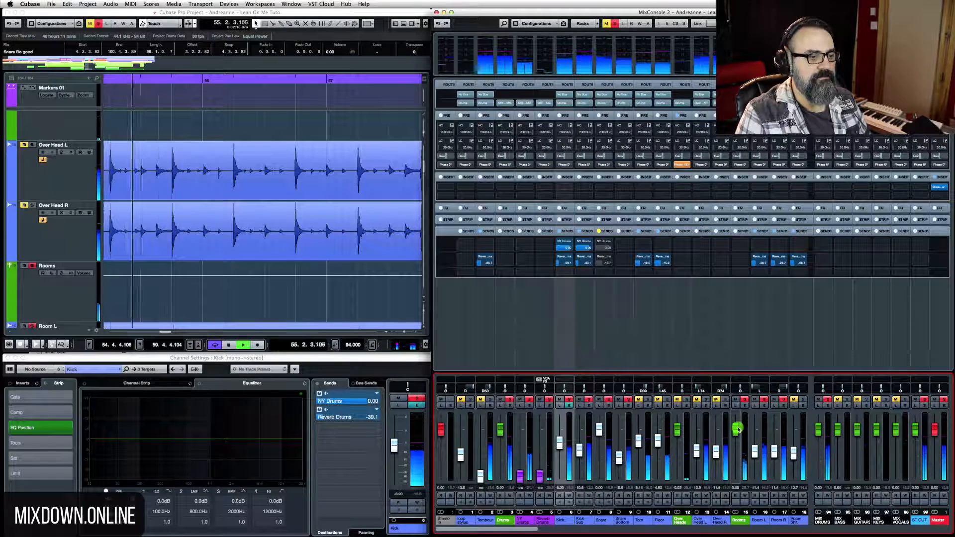
pyautogui.click(741, 166)
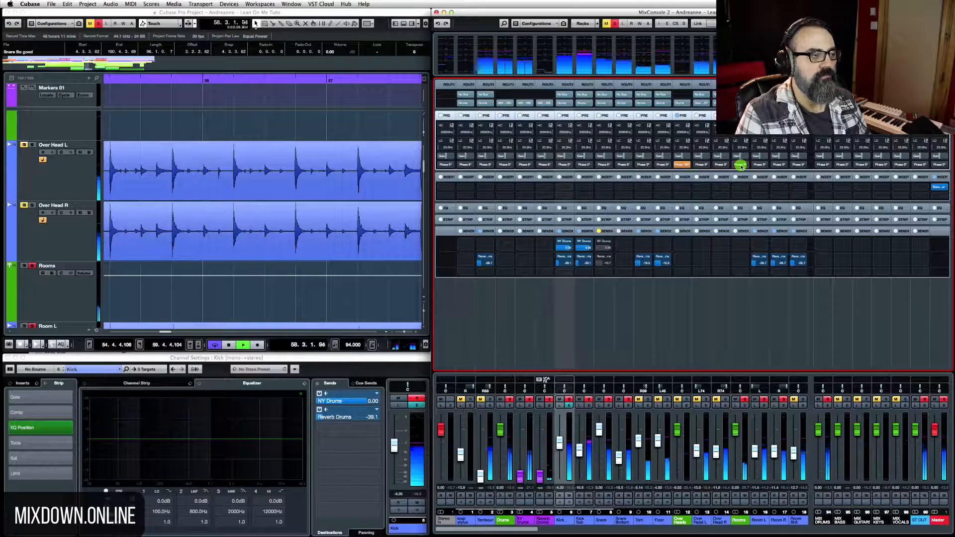
pyautogui.press('space')
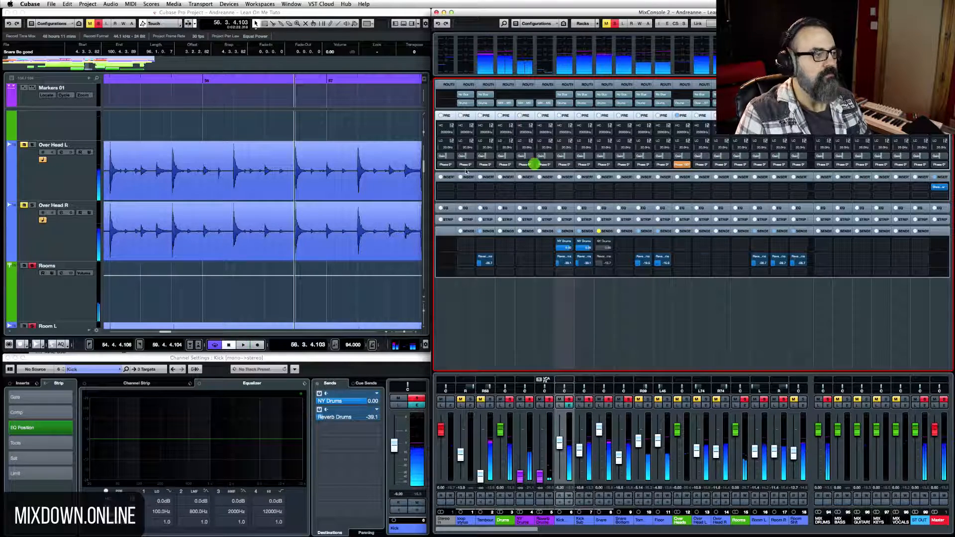
# - Compare the Room L and Room R waveforms around a drum hit and briefly play the soloed mix
pyautogui.scroll(-2, 356, 198)
pyautogui.scroll(-2, 344, 206)
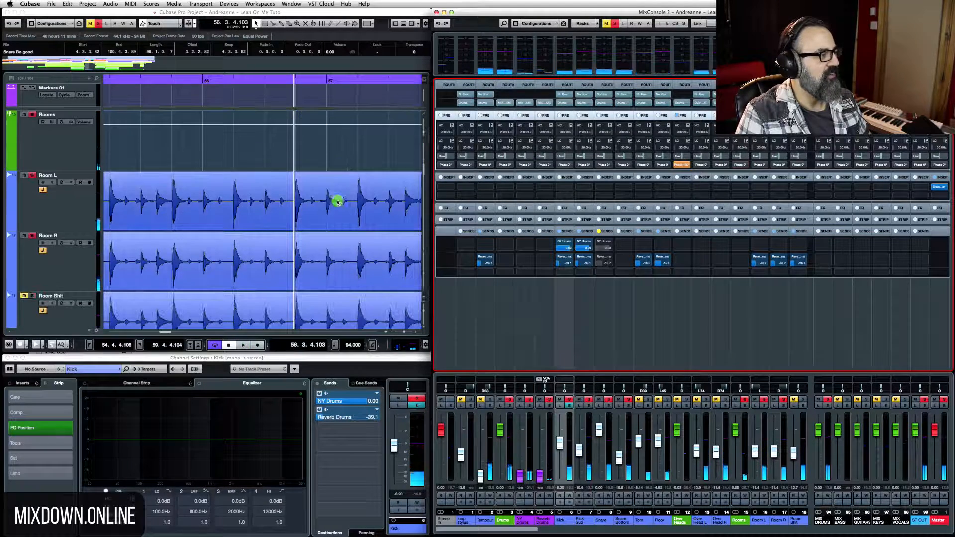
pyautogui.scroll(3, 330, 196)
pyautogui.scroll(5, 205, 178)
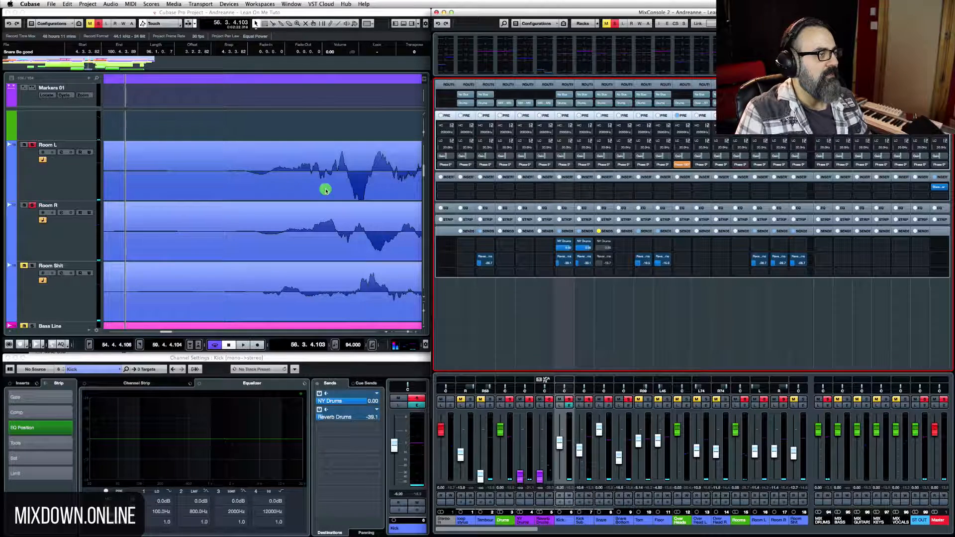
pyautogui.scroll(-2, 324, 187)
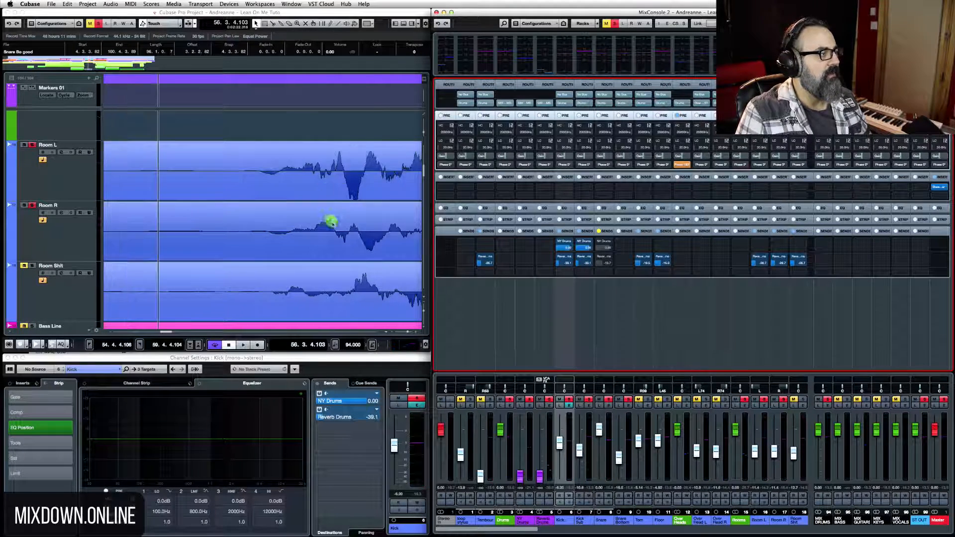
pyautogui.click(330, 219)
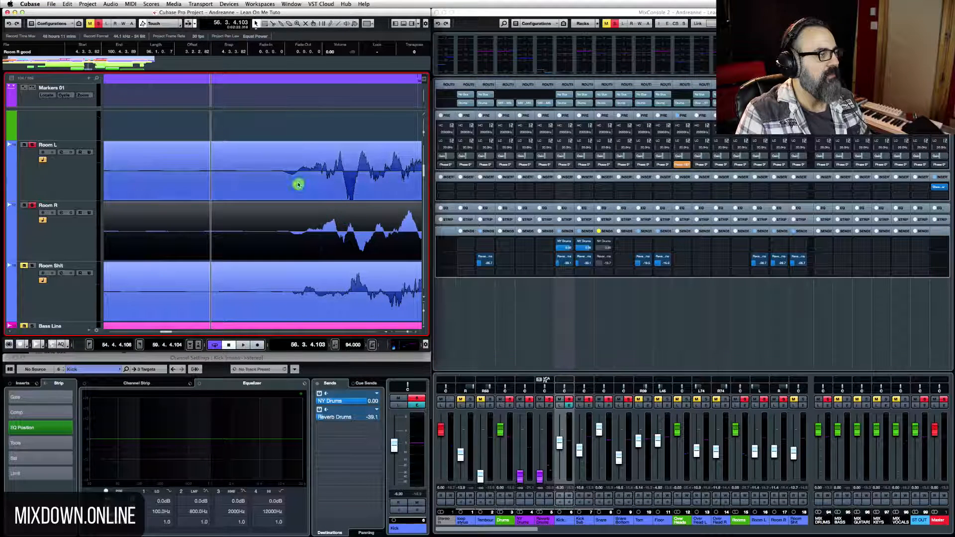
pyautogui.scroll(2, 304, 214)
pyautogui.scroll(-4, 286, 212)
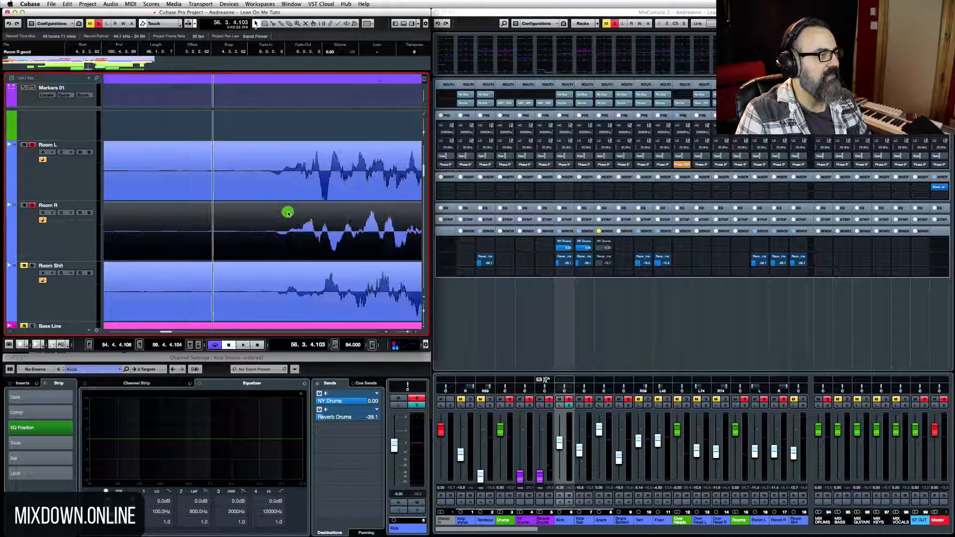
pyautogui.scroll(-4, 357, 217)
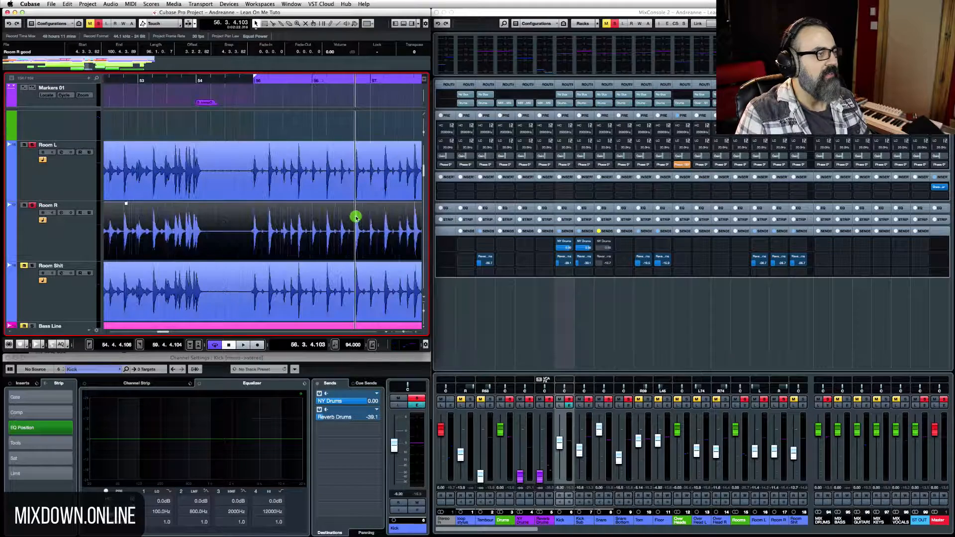
pyautogui.press('space')
pyautogui.press('space')
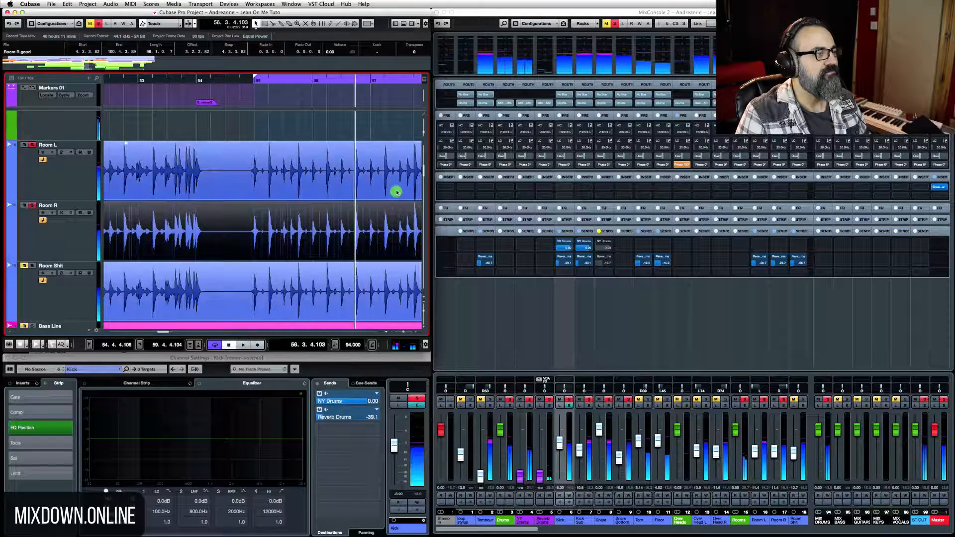
# - Shift the Room R event slightly earlier, to about 4.3.3.81, and play the soloed mix
pyautogui.scroll(4, 388, 199)
pyautogui.scroll(6, 338, 208)
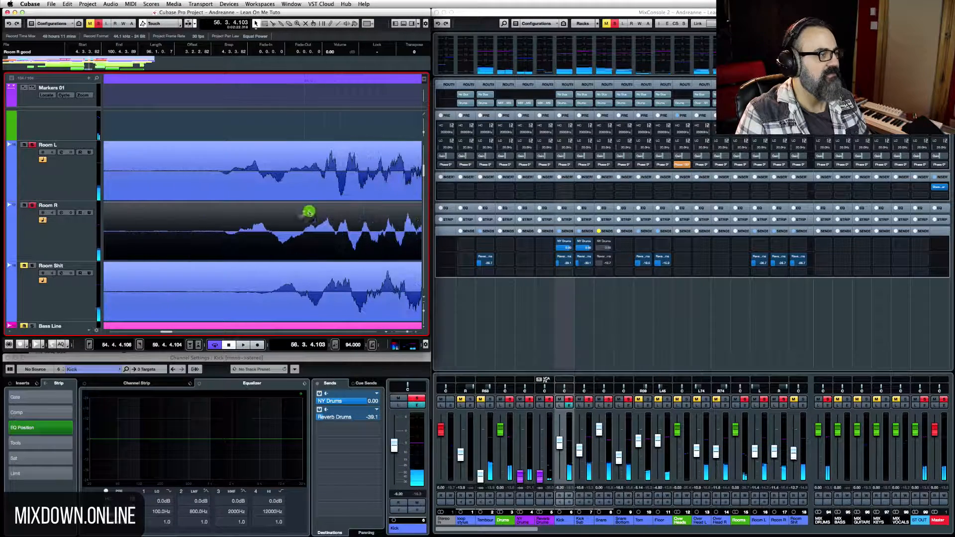
pyautogui.click(330, 211)
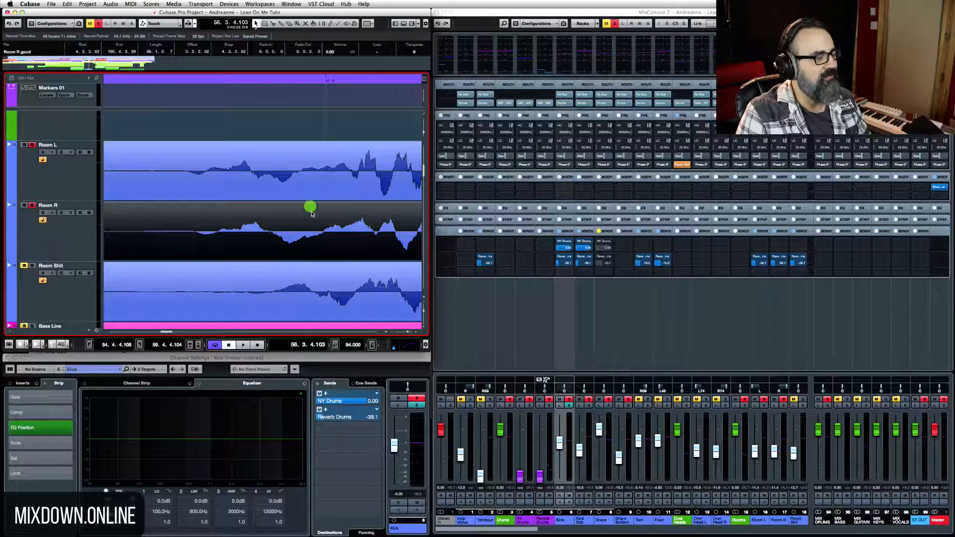
pyautogui.moveTo(312, 214)
pyautogui.mouseDown()
pyautogui.moveTo(341, 216)
pyautogui.moveTo(322, 221)
pyautogui.moveTo(329, 216)
pyautogui.mouseUp()
pyautogui.press('space')
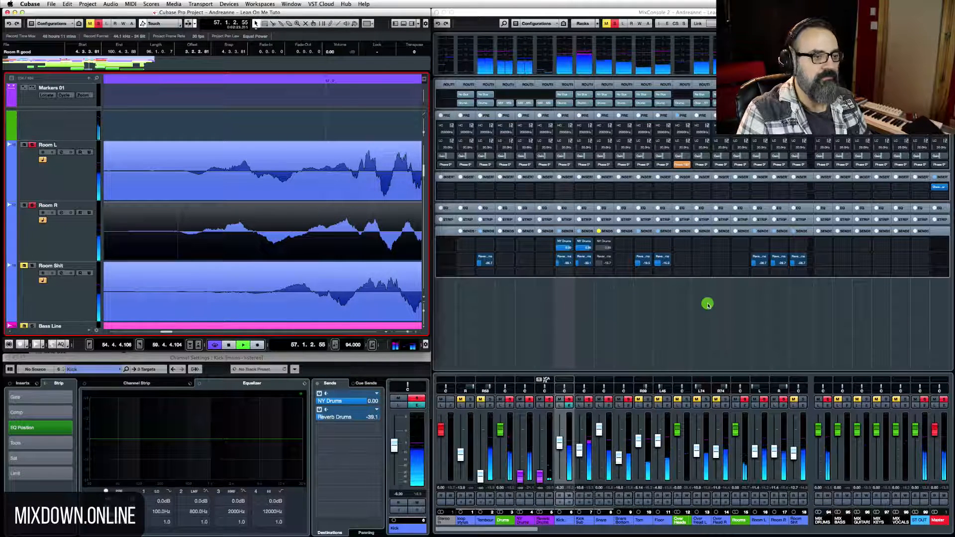
pyautogui.press('space')
# - Clear the solos on the kick and snare channels and play the Rooms group alone
pyautogui.click(628, 400)
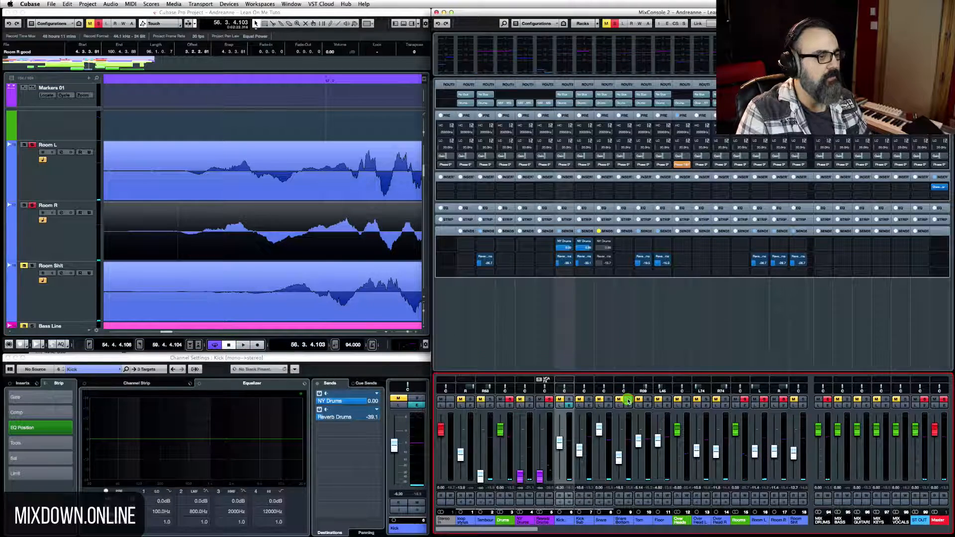
pyautogui.click(813, 400)
pyautogui.press('space')
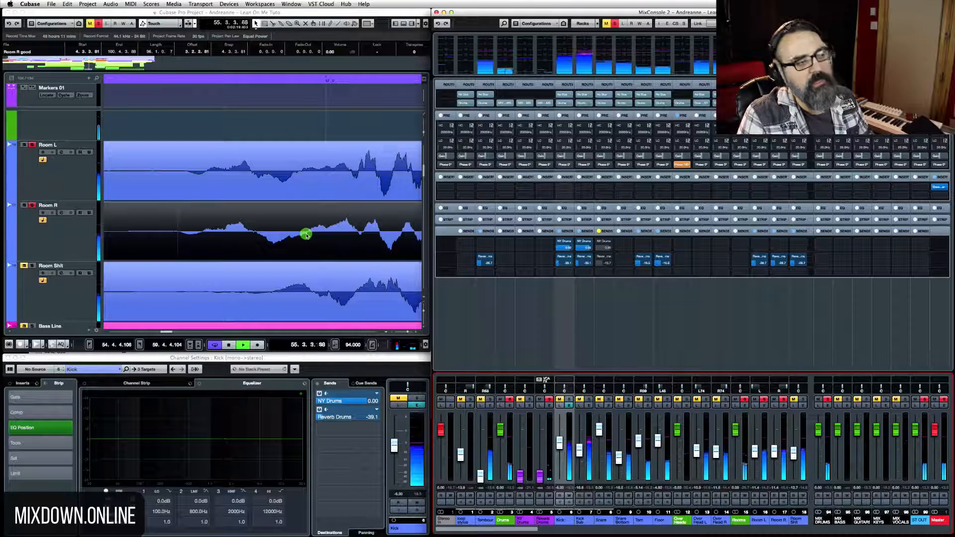
# - Add the kick and snare mics to the Rooms solo and reverse the Rooms group's phase during playback
pyautogui.press('space')
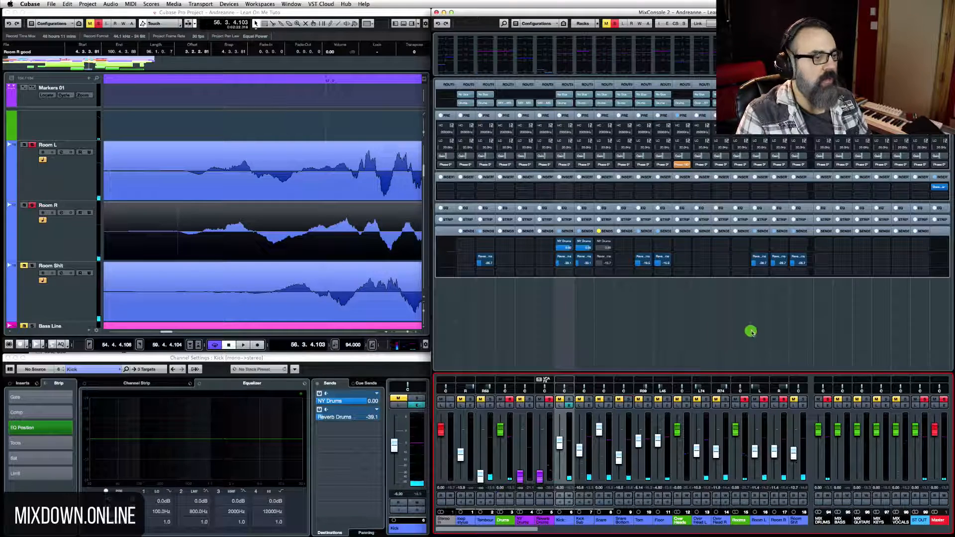
pyautogui.click(569, 400)
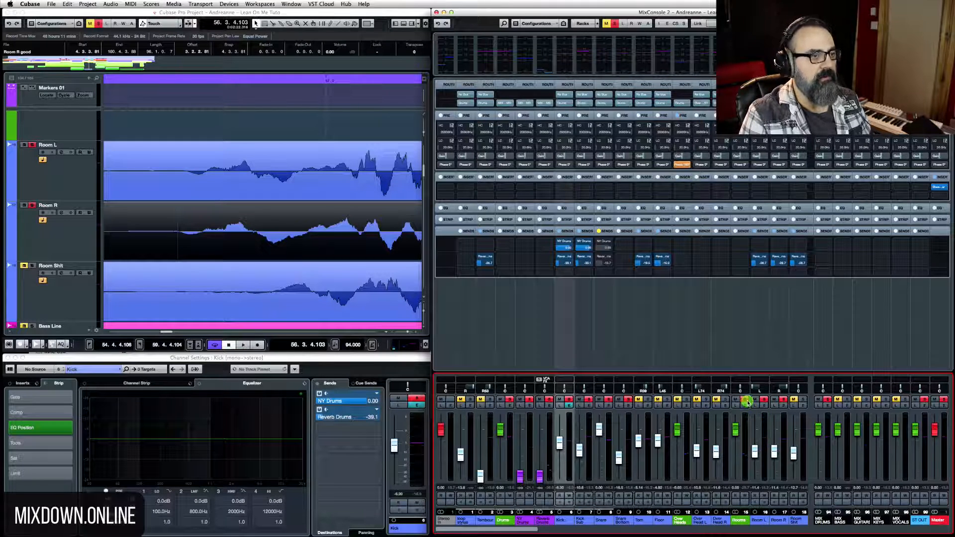
pyautogui.press('space')
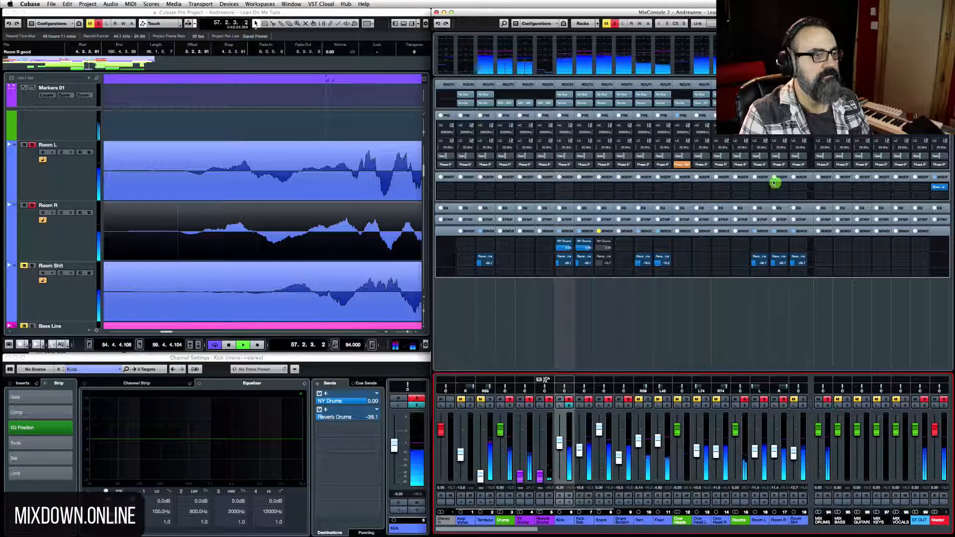
pyautogui.click(741, 165)
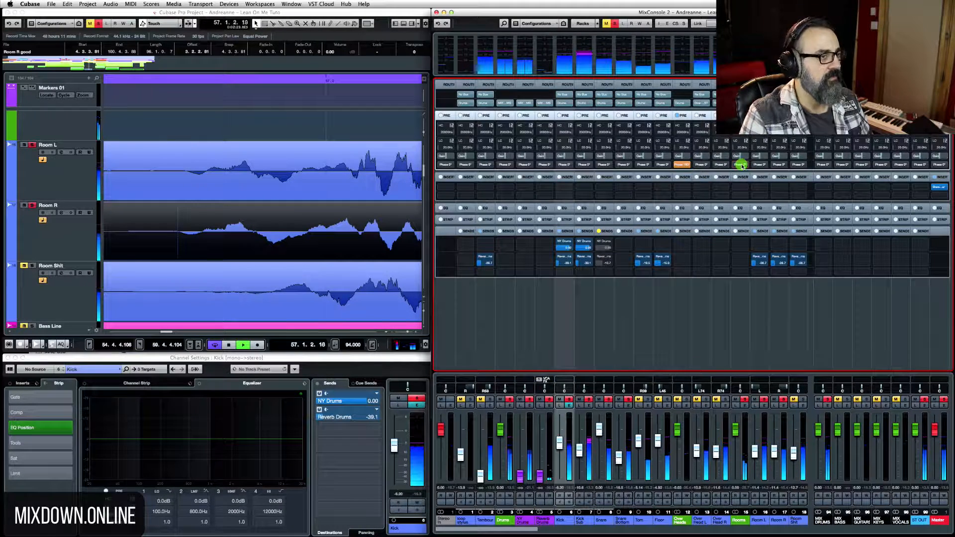
pyautogui.click(740, 165)
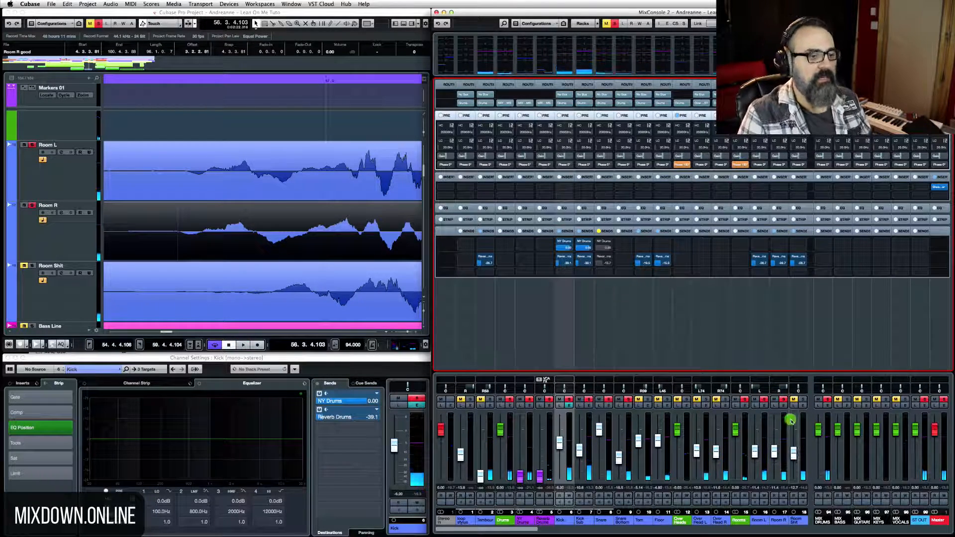
# - Add the Over Heads group to the solo during playback and compare the Rooms group with normal and reversed phase
pyautogui.click(685, 402)
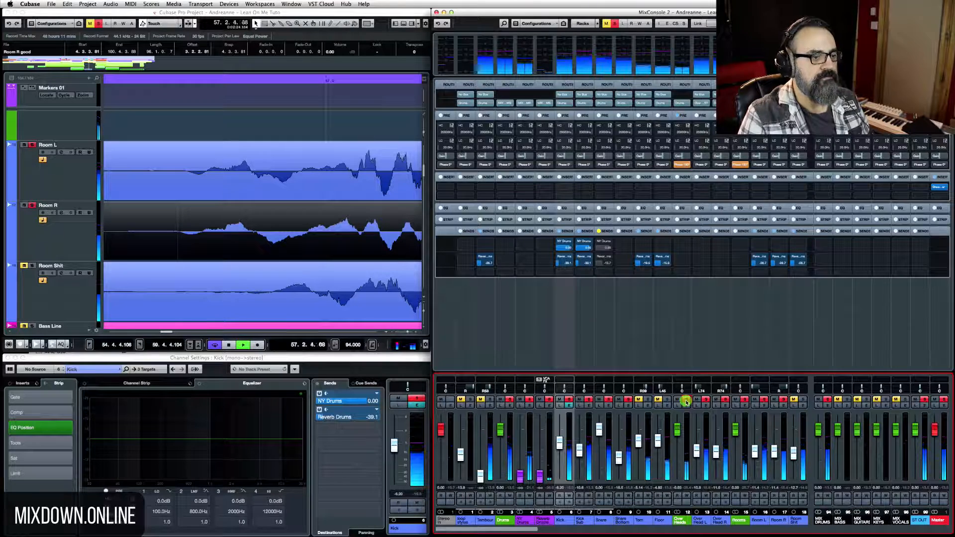
pyautogui.click(741, 165)
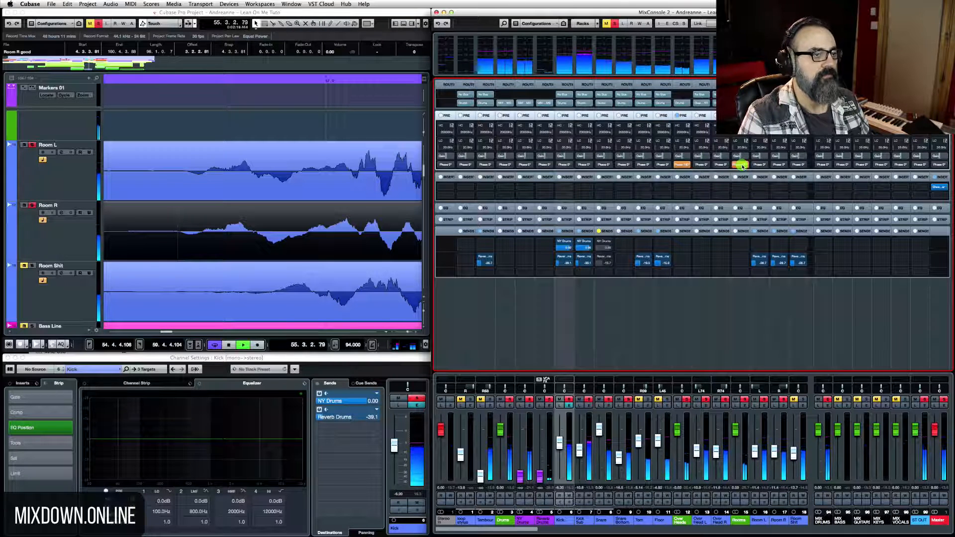
pyautogui.press('space')
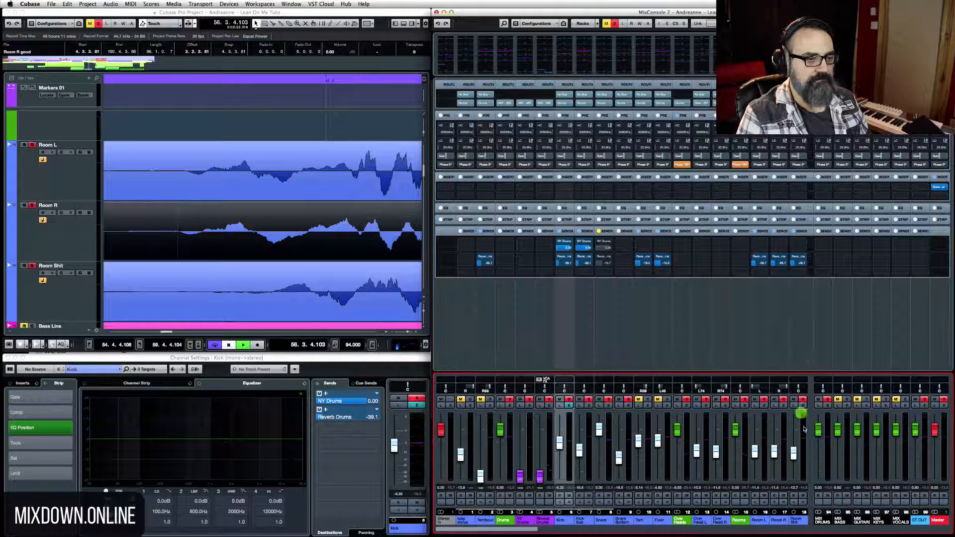
# - With Room Shit soloed in, raise its fader, audition its phase reversed and normal, and lower the fader again
pyautogui.press('space')
pyautogui.moveTo(794, 453); pyautogui.dragTo(794, 442)
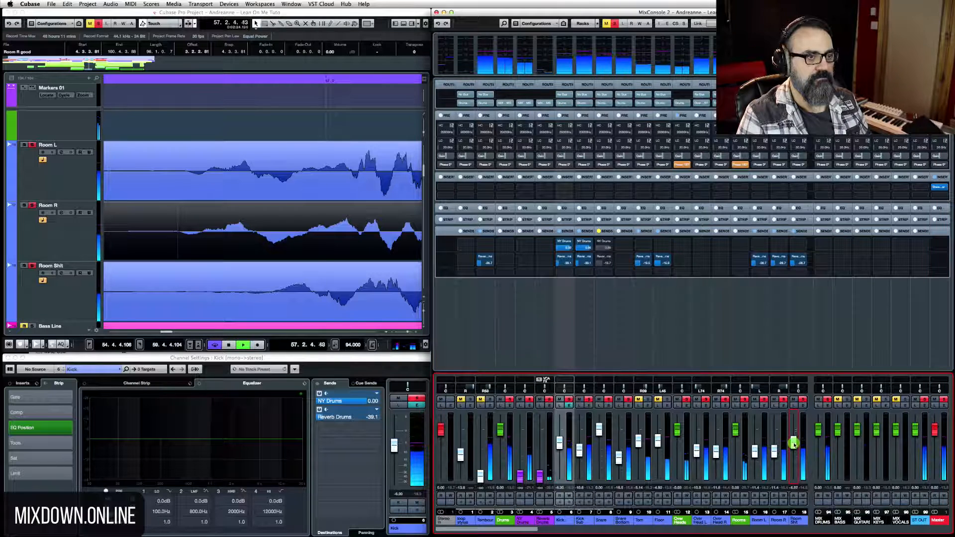
pyautogui.click(799, 166)
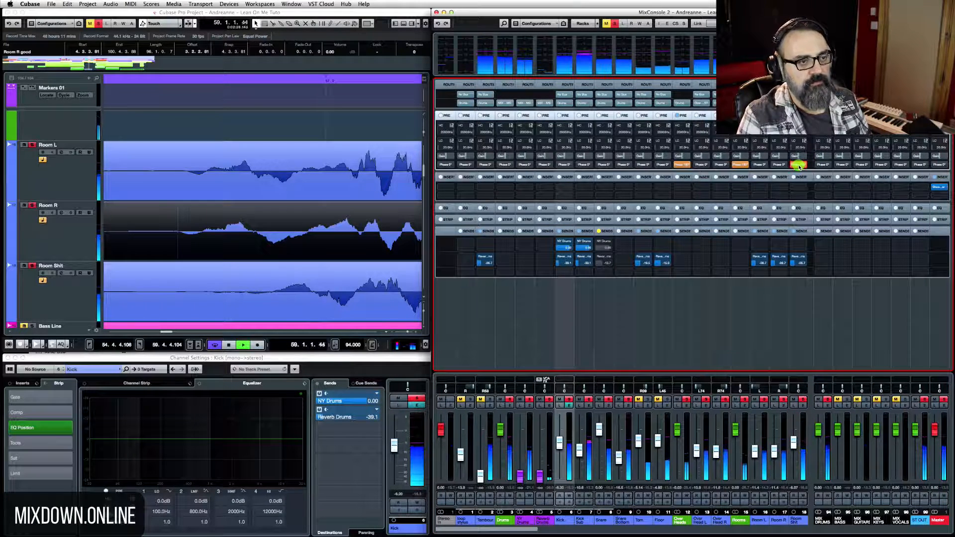
pyautogui.click(798, 166)
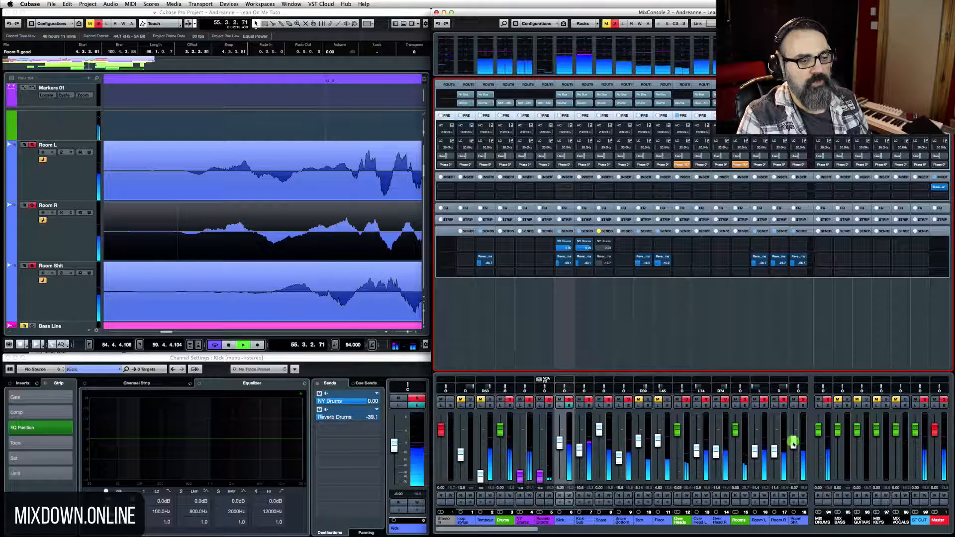
pyautogui.moveTo(794, 442); pyautogui.dragTo(794, 454)
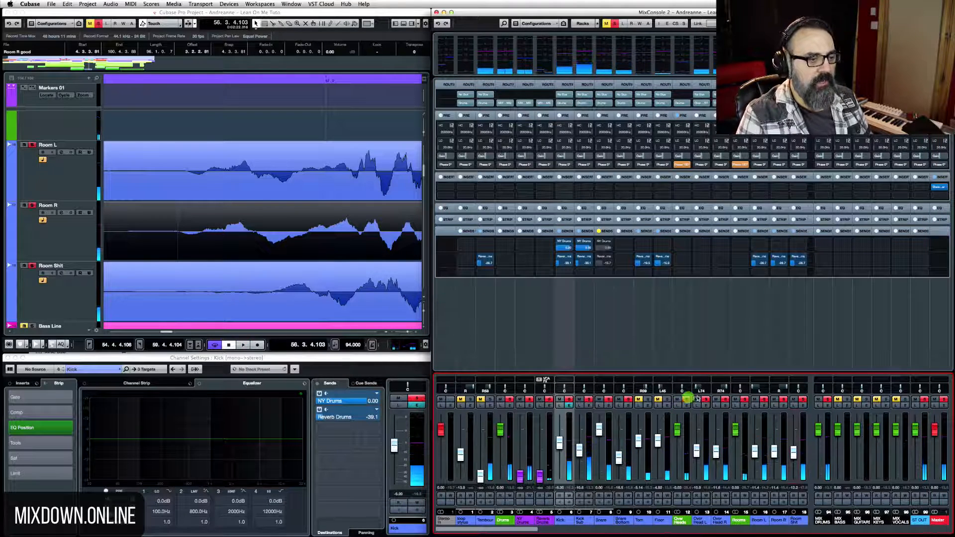
# - Clear the solos on all drum channels and set the playback position to the start of the cycle range, about 55.1.2
pyautogui.moveTo(695, 401); pyautogui.dragTo(801, 401)
pyautogui.moveTo(632, 402); pyautogui.dragTo(572, 402)
pyautogui.click(571, 401)
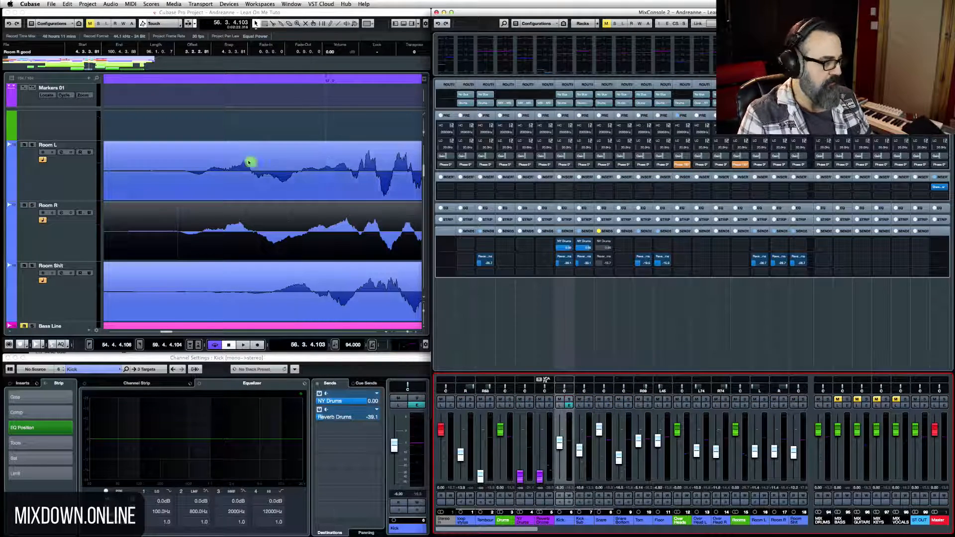
pyautogui.scroll(6, 230, 219)
pyautogui.scroll(-6, 228, 219)
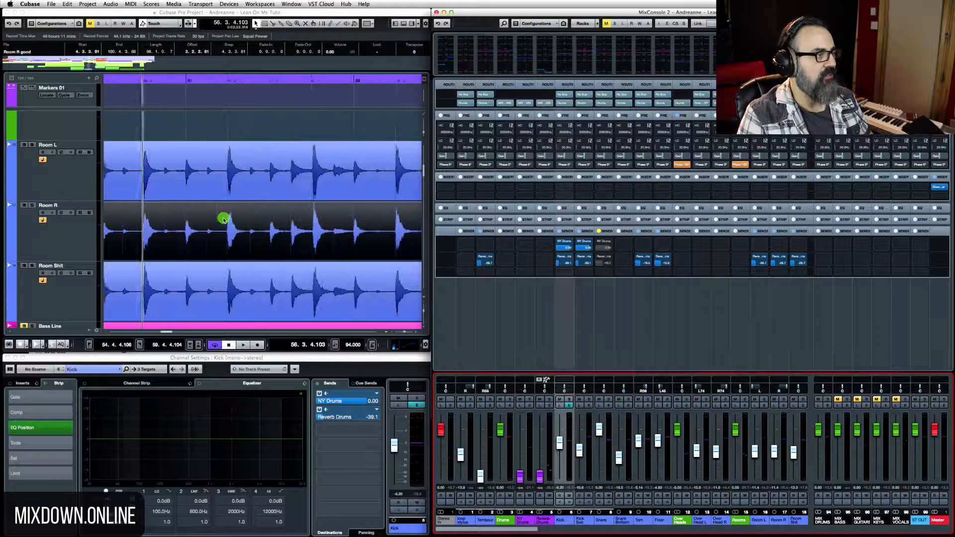
pyautogui.scroll(-5, 223, 218)
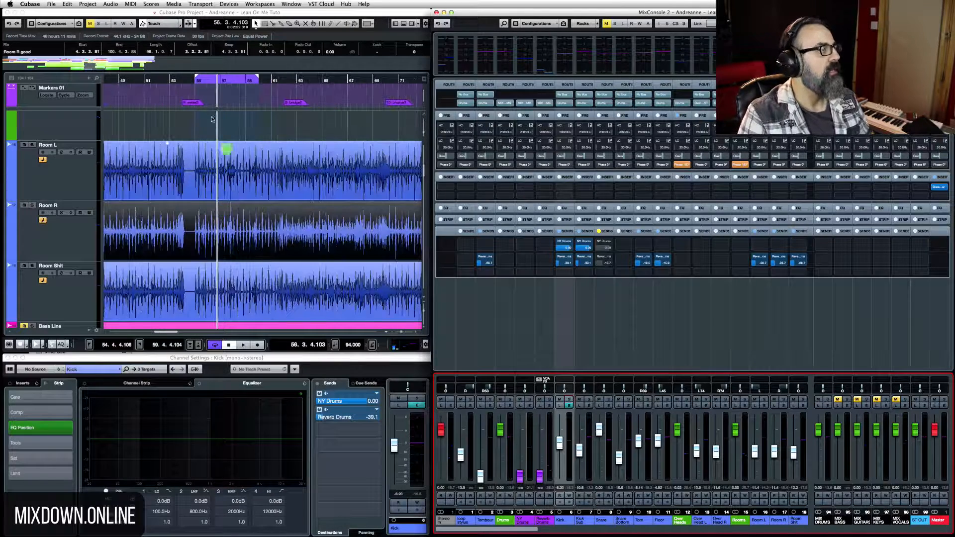
pyautogui.click(196, 80)
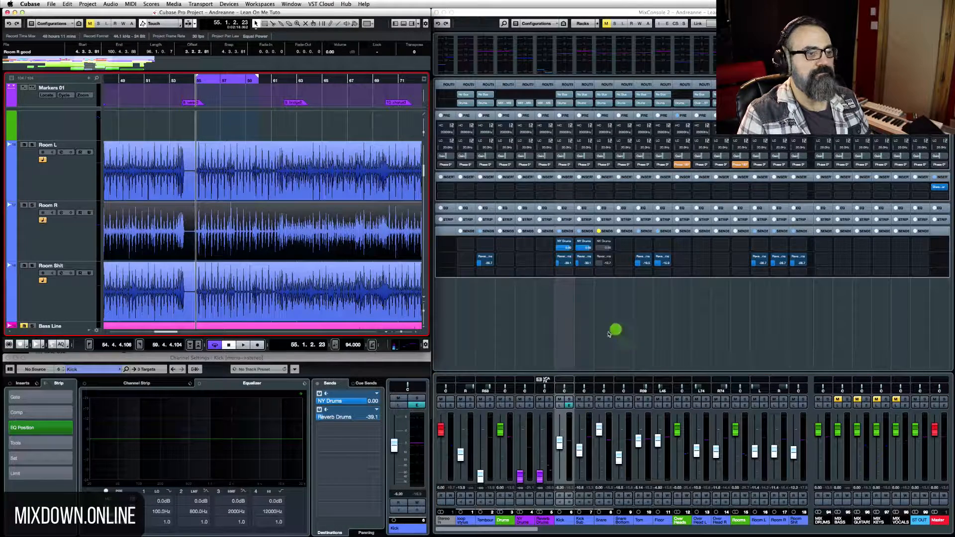
# - Audition the full drum mix with the phase reversal of the Over Heads and Rooms groups switched off
pyautogui.press('space')
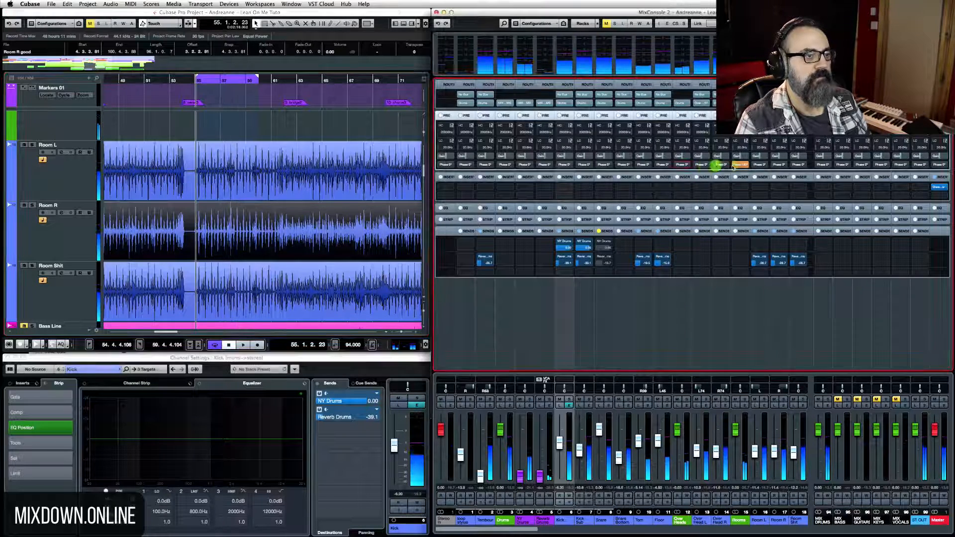
pyautogui.click(684, 165)
pyautogui.press('space')
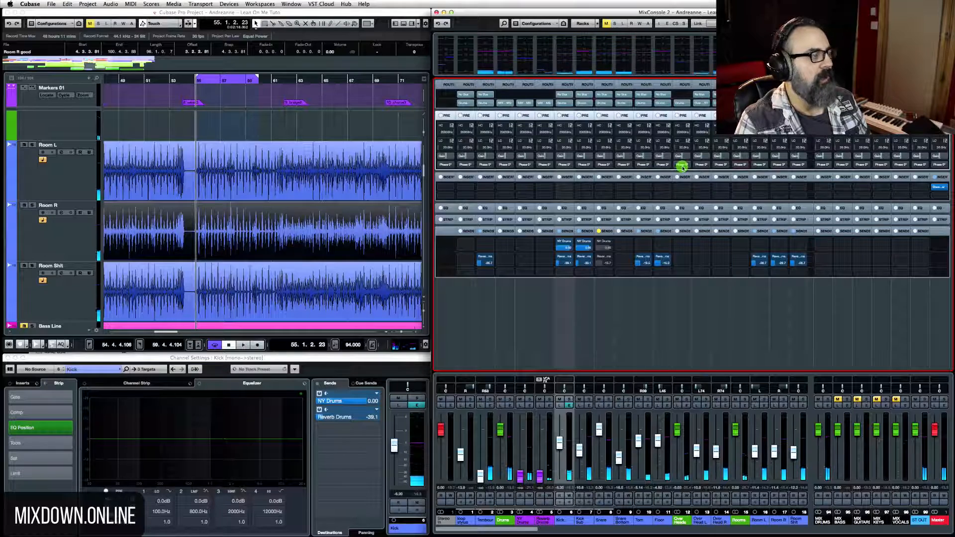
pyautogui.press('space')
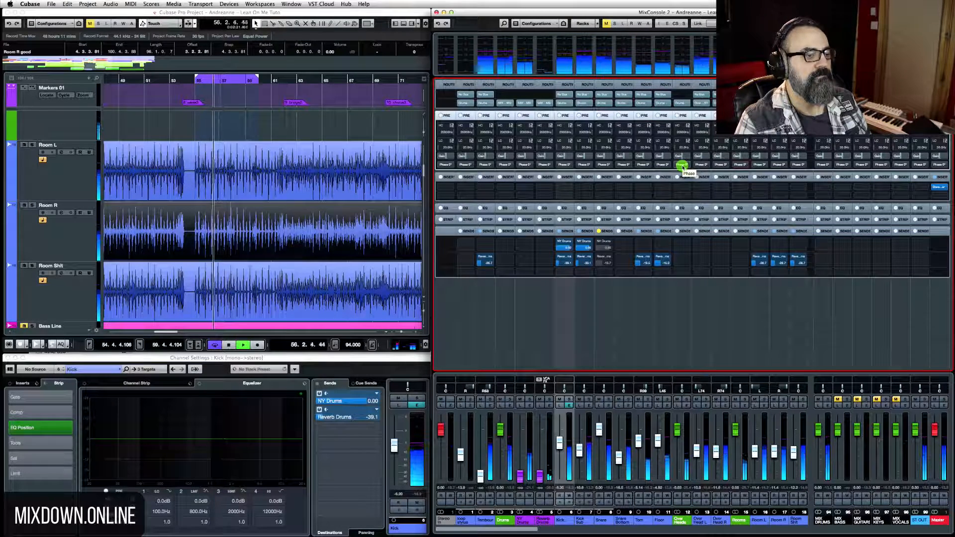
# - Compare the drum mix with the Over Heads and Rooms groups switched between reversed and normal phase, ending with both reversed
pyautogui.click(685, 166)
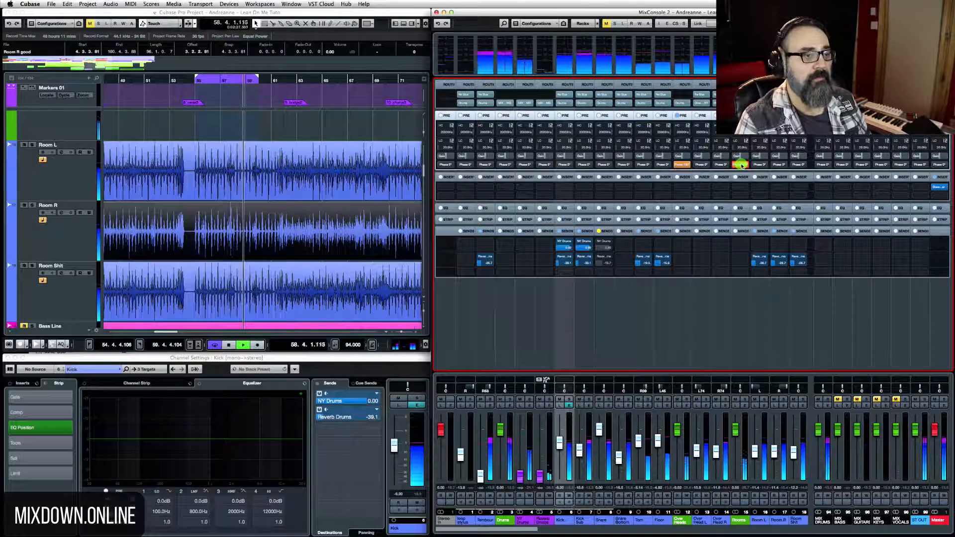
pyautogui.click(682, 165)
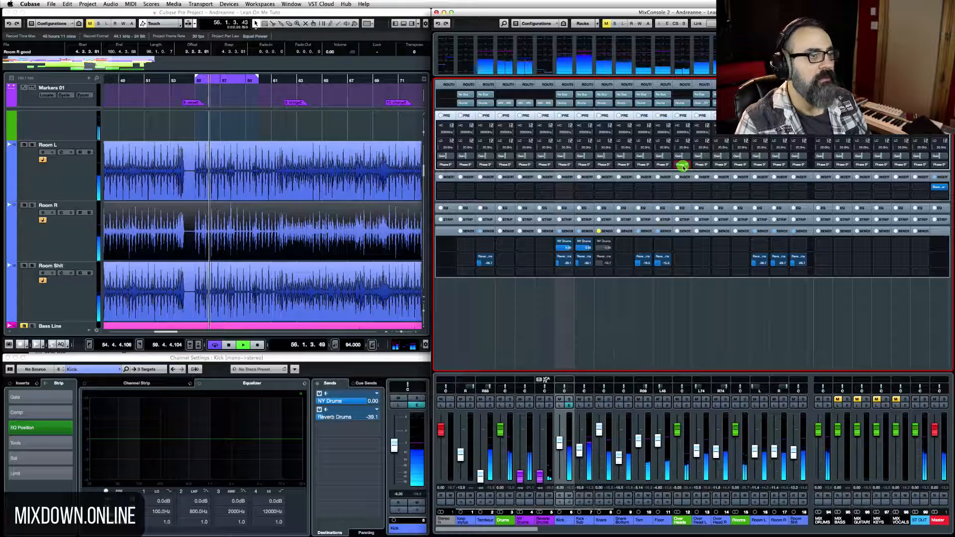
pyautogui.click(682, 165)
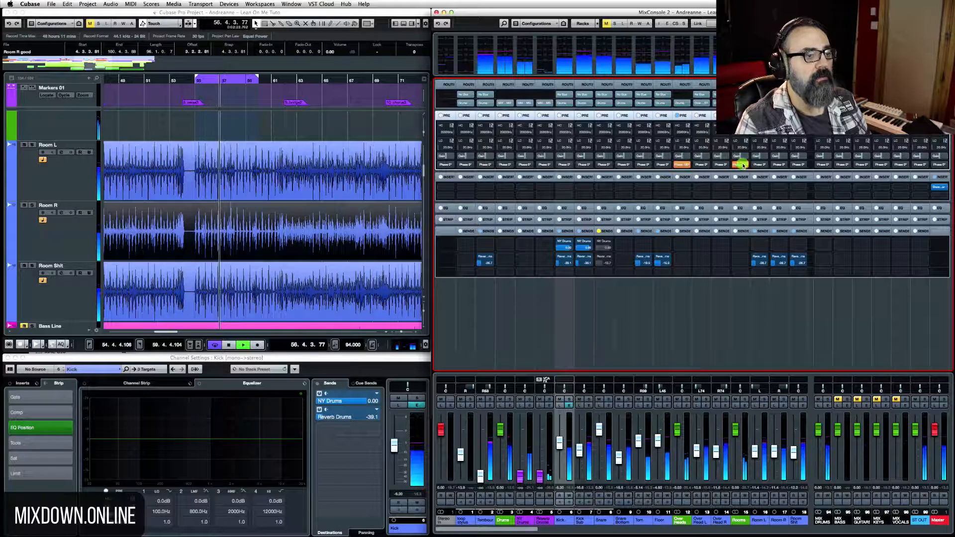
pyautogui.click(741, 165)
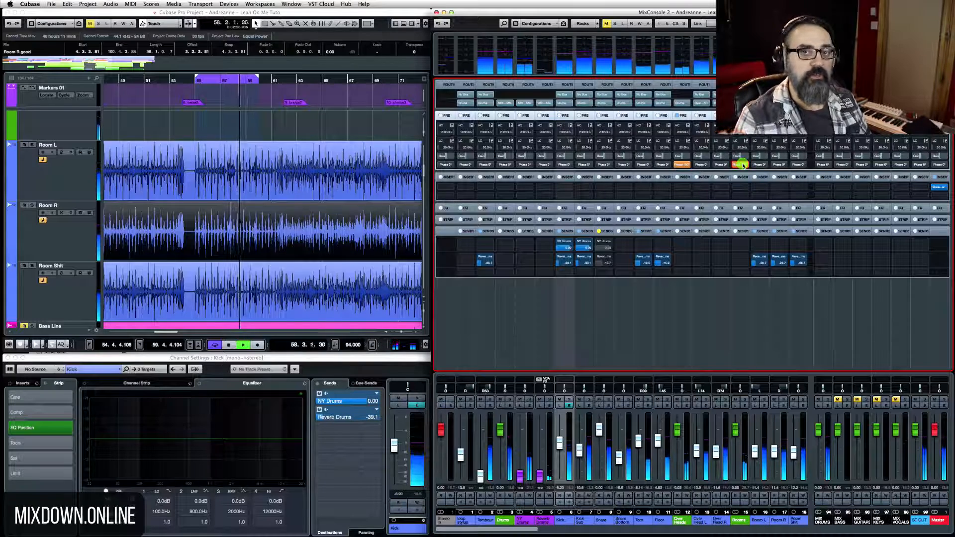
pyautogui.press('space')
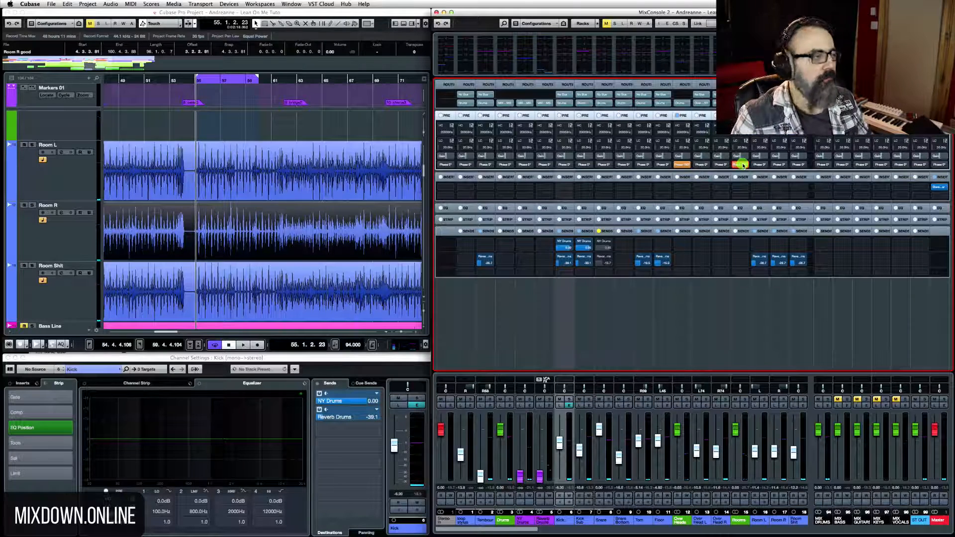
# - Bypass the inserts on the Master channel and start the drum mix playing
pyautogui.press('space')
pyautogui.press('g')
pyautogui.click(935, 177)
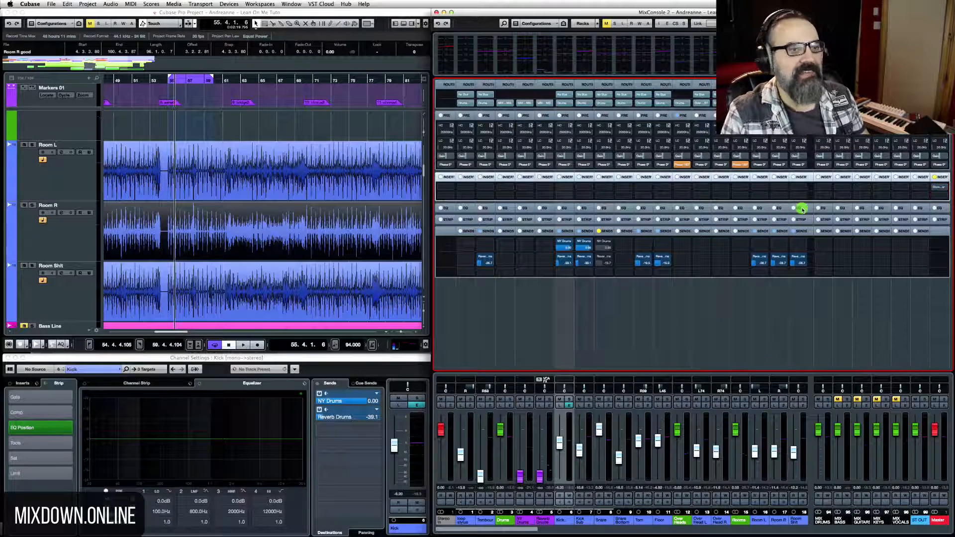
pyautogui.press('space')
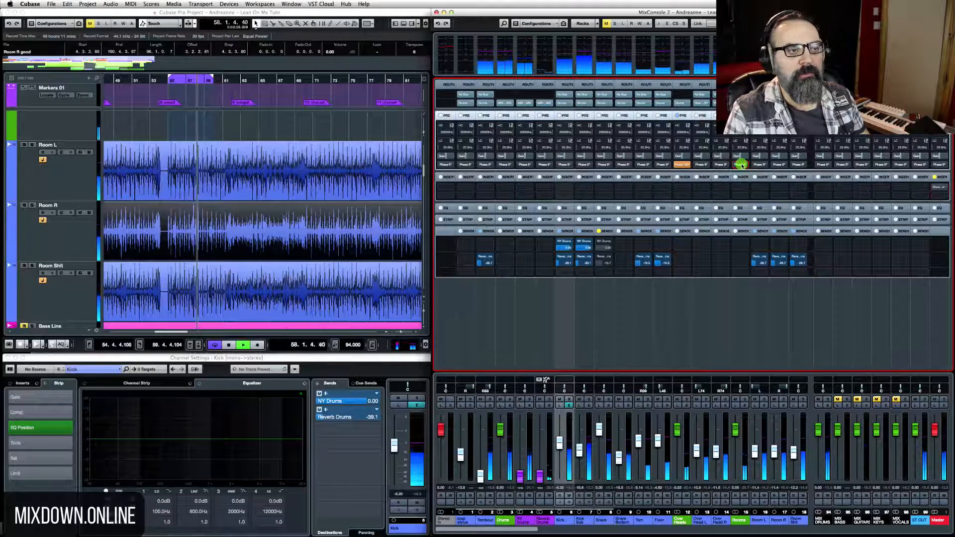
# - With the Master inserts bypassed, compare normal and reversed phase on Over Heads and Rooms, leave both reversed, and stop playback
pyautogui.click(683, 165)
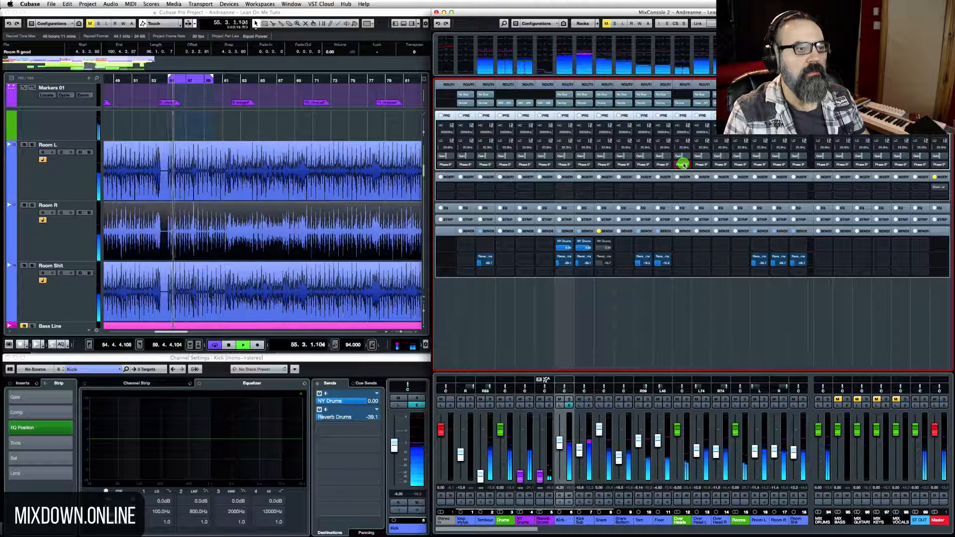
pyautogui.click(683, 165)
pyautogui.click(739, 165)
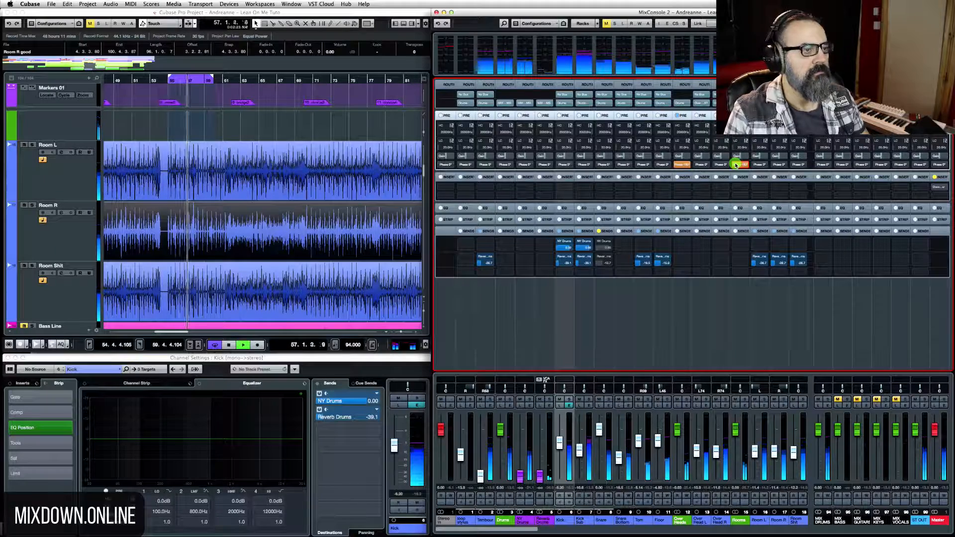
pyautogui.click(738, 166)
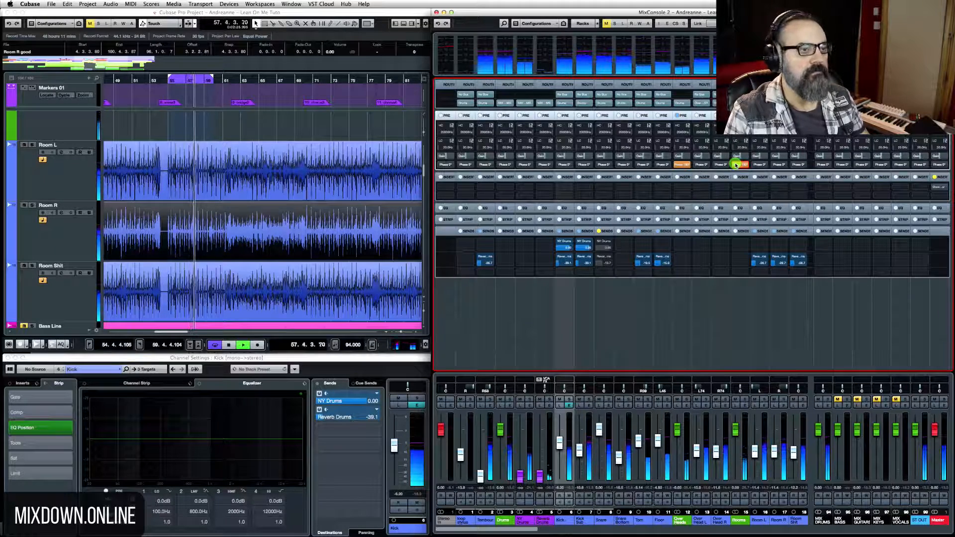
pyautogui.click(681, 165)
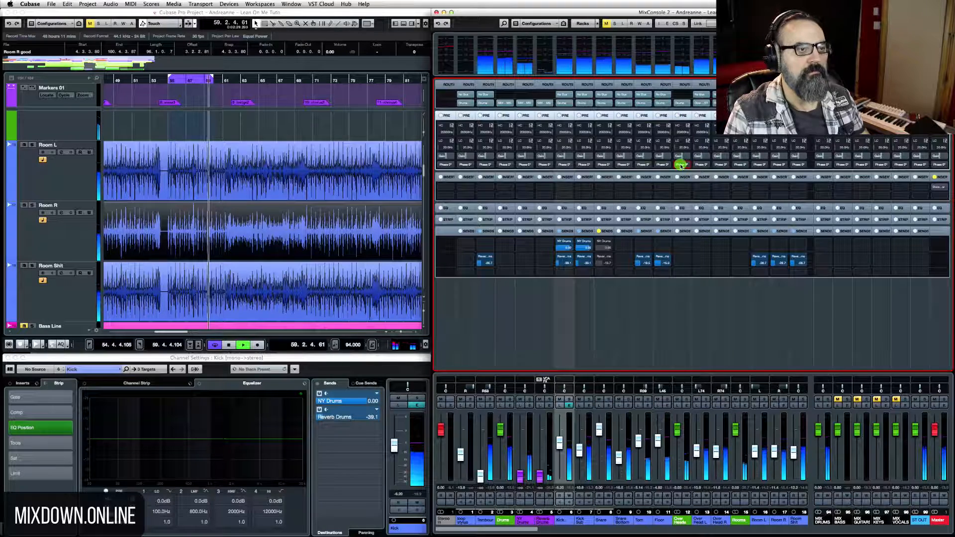
pyautogui.click(681, 165)
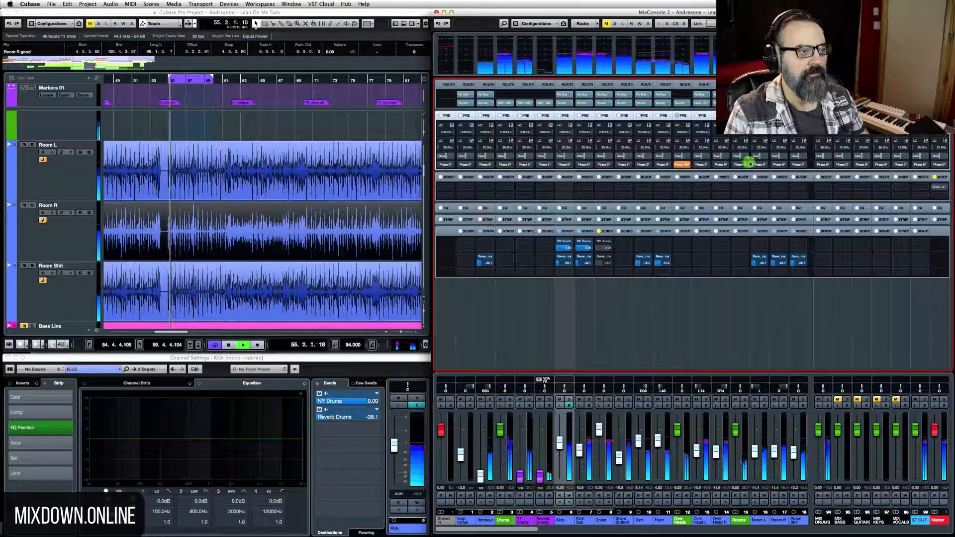
pyautogui.click(741, 165)
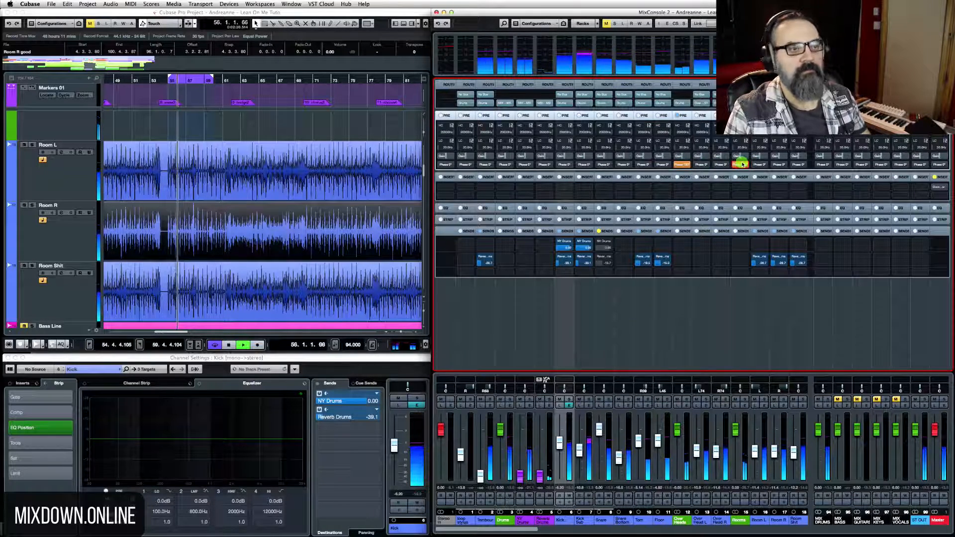
pyautogui.press('space')
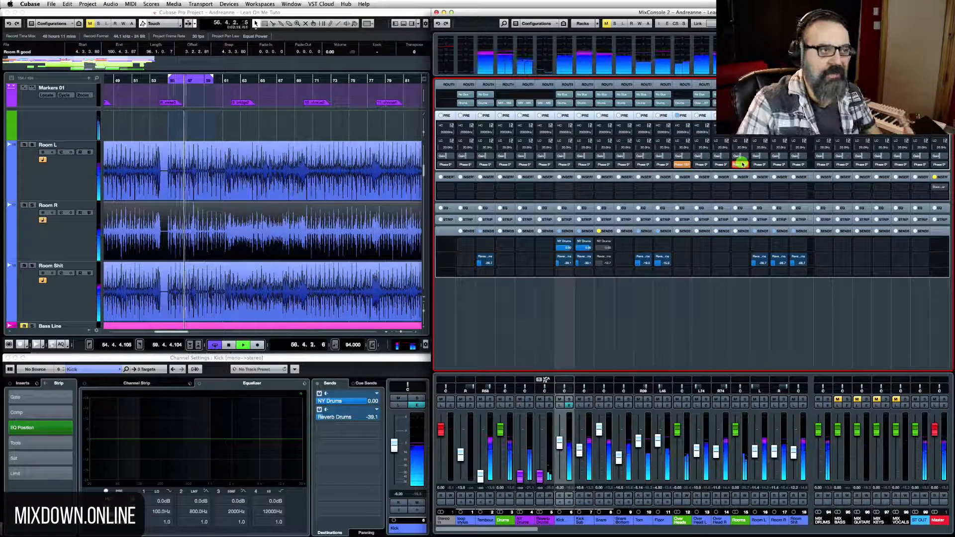